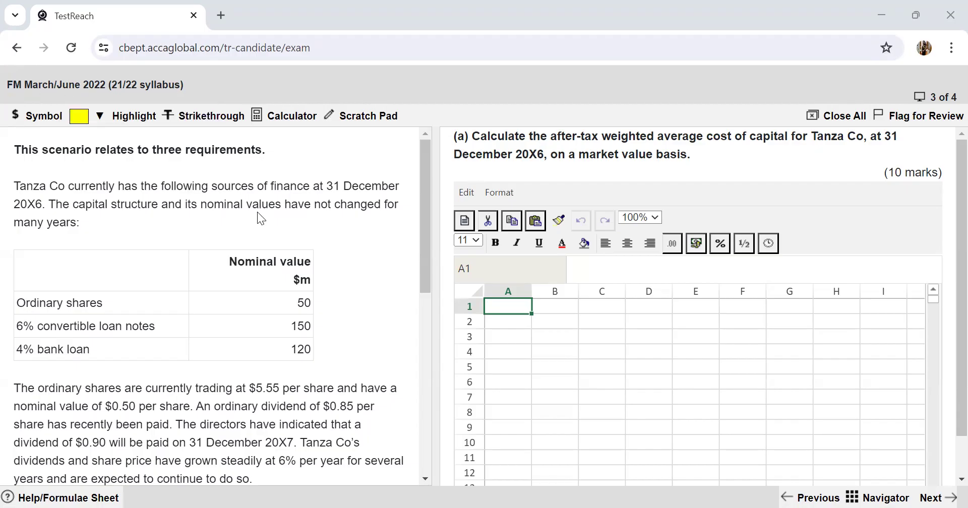
Highlight the phrase "after-tax weighted average cost of capital" in requirement (a) in yellow.
{"action": "scroll", "coordinate": [291, 217], "scroll_direction": "down", "scroll_amount": 2}
{"action": "scroll", "coordinate": [290, 216], "scroll_direction": "up", "scroll_amount": 2}
{"action": "scroll", "coordinate": [380, 272], "scroll_direction": "down", "scroll_amount": 5}
{"action": "scroll", "coordinate": [380, 272], "scroll_direction": "up", "scroll_amount": 5}
{"action": "scroll", "coordinate": [354, 307], "scroll_direction": "down", "scroll_amount": 4}
{"action": "scroll", "coordinate": [355, 311], "scroll_direction": "up", "scroll_amount": 4}
{"action": "left_click_drag", "start_coordinate": [552, 137], "coordinate": [791, 137]}
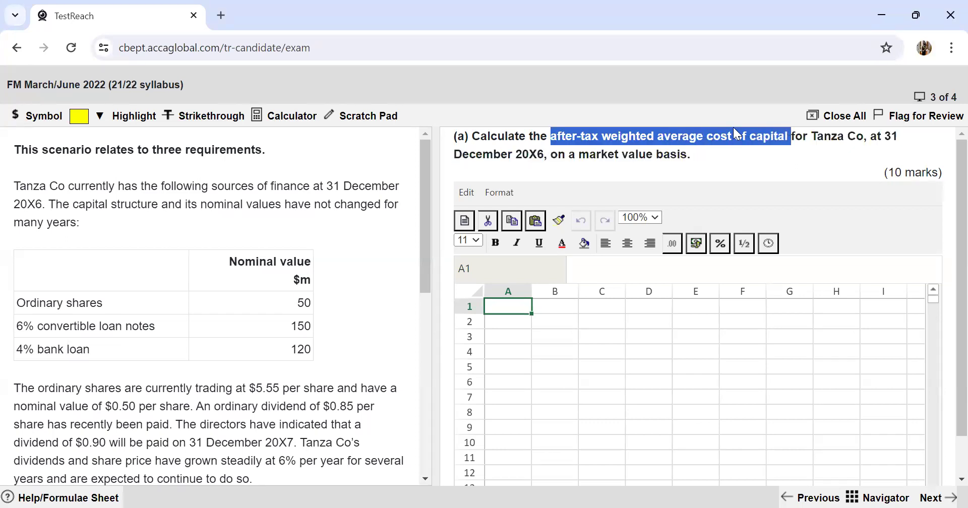
{"action": "left_click", "coordinate": [134, 117]}
Read the scenario's sources of finance, ordinary share details, convertible loan note terms and corporation tax rate.
{"action": "scroll", "coordinate": [393, 306], "scroll_direction": "down", "scroll_amount": 1}
{"action": "scroll", "coordinate": [392, 307], "scroll_direction": "up", "scroll_amount": 1}
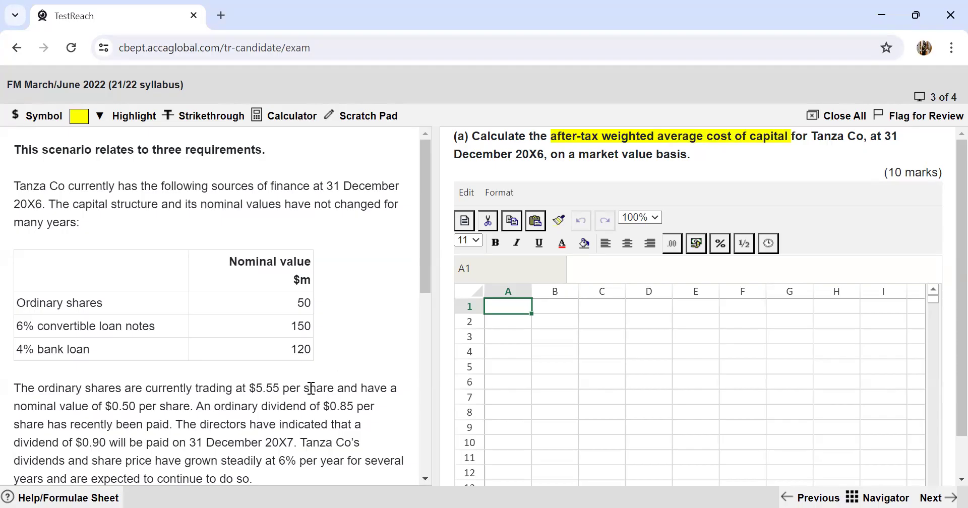
{"action": "scroll", "coordinate": [311, 388], "scroll_direction": "down", "scroll_amount": 1}
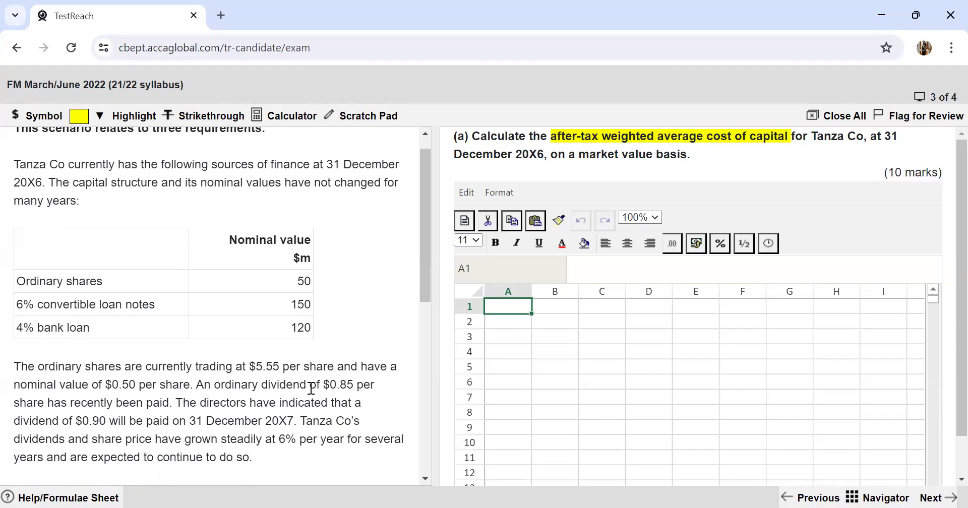
{"action": "scroll", "coordinate": [311, 388], "scroll_direction": "down", "scroll_amount": 1}
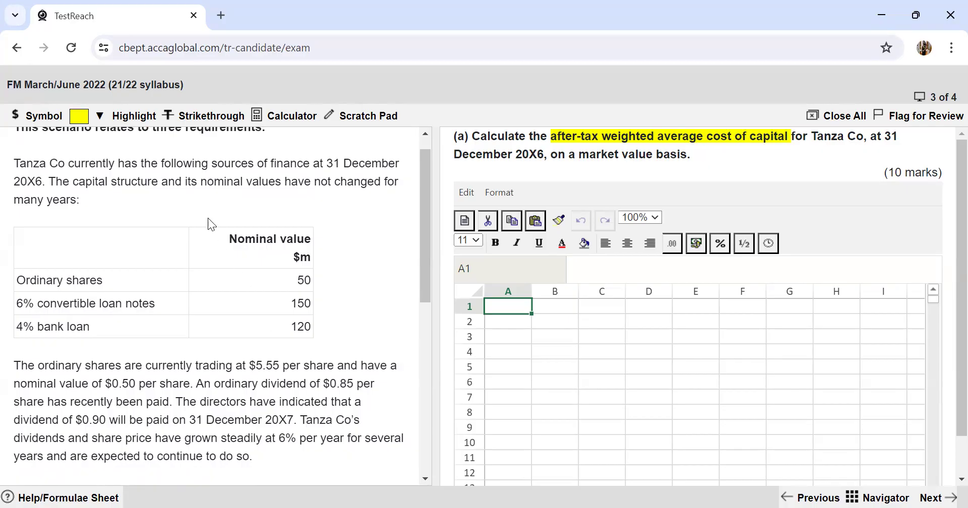
{"action": "scroll", "coordinate": [306, 401], "scroll_direction": "down", "scroll_amount": 3}
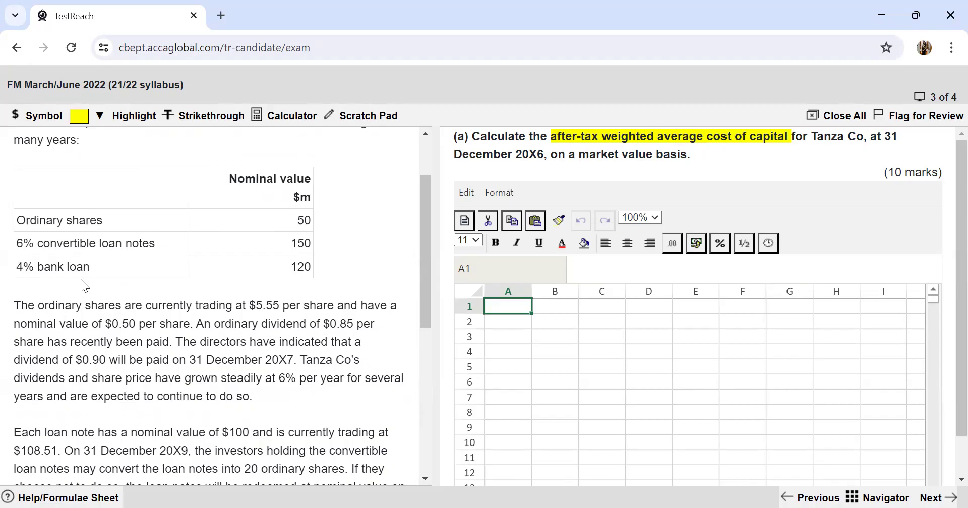
{"action": "scroll", "coordinate": [81, 279], "scroll_direction": "down", "scroll_amount": 1}
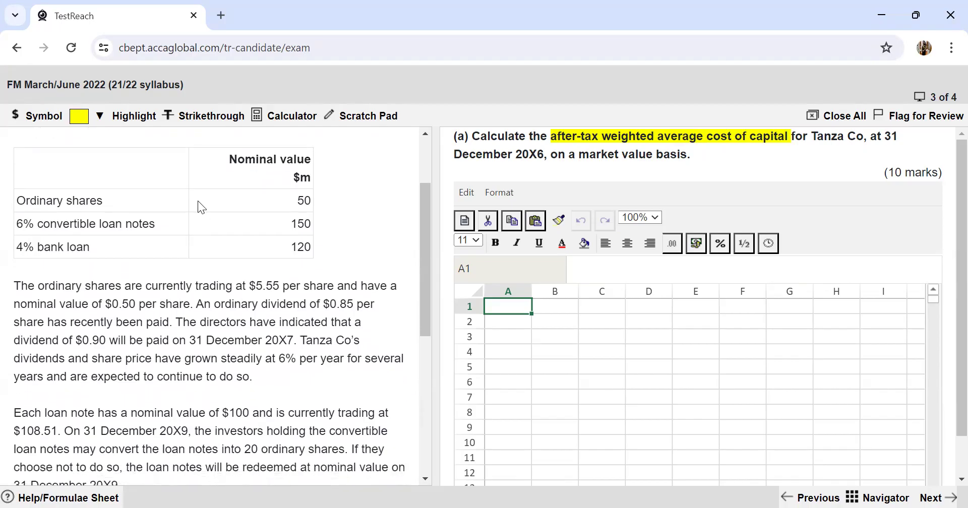
{"action": "scroll", "coordinate": [205, 266], "scroll_direction": "down", "scroll_amount": 2}
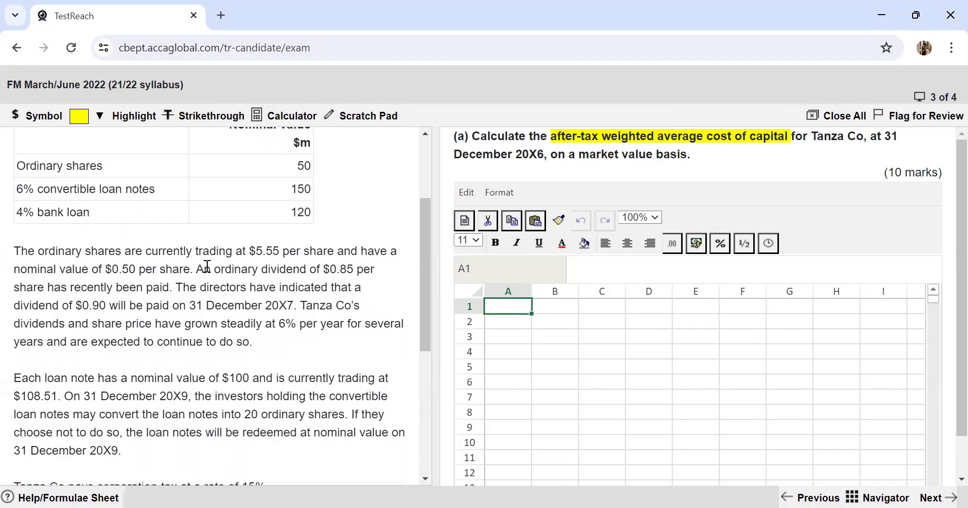
{"action": "scroll", "coordinate": [245, 303], "scroll_direction": "down", "scroll_amount": 4}
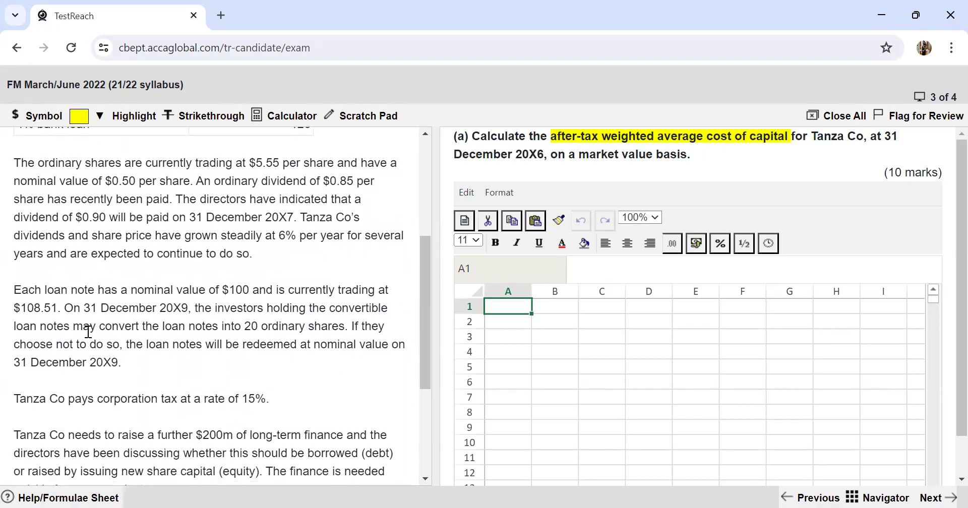
{"action": "scroll", "coordinate": [113, 341], "scroll_direction": "down", "scroll_amount": 4}
{"action": "scroll", "coordinate": [111, 335], "scroll_direction": "down", "scroll_amount": 5}
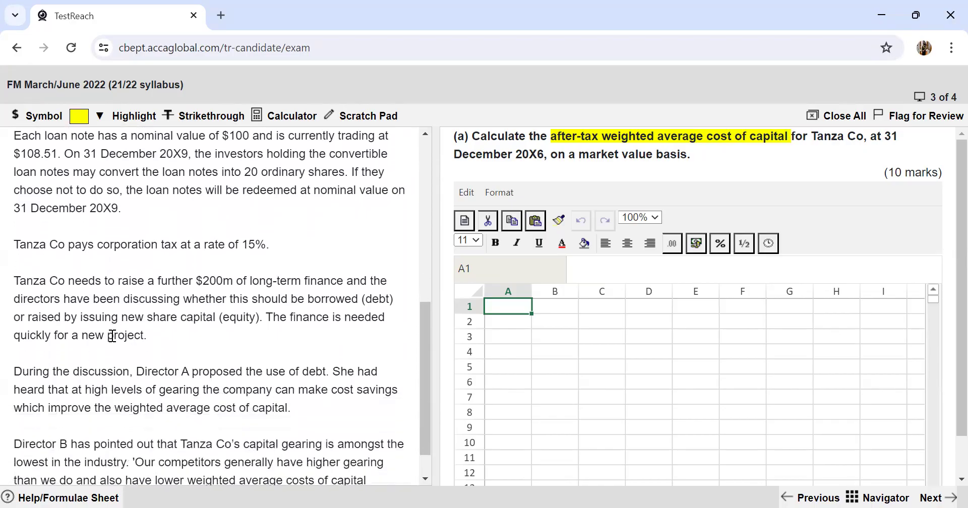
{"action": "scroll", "coordinate": [112, 336], "scroll_direction": "up", "scroll_amount": 10}
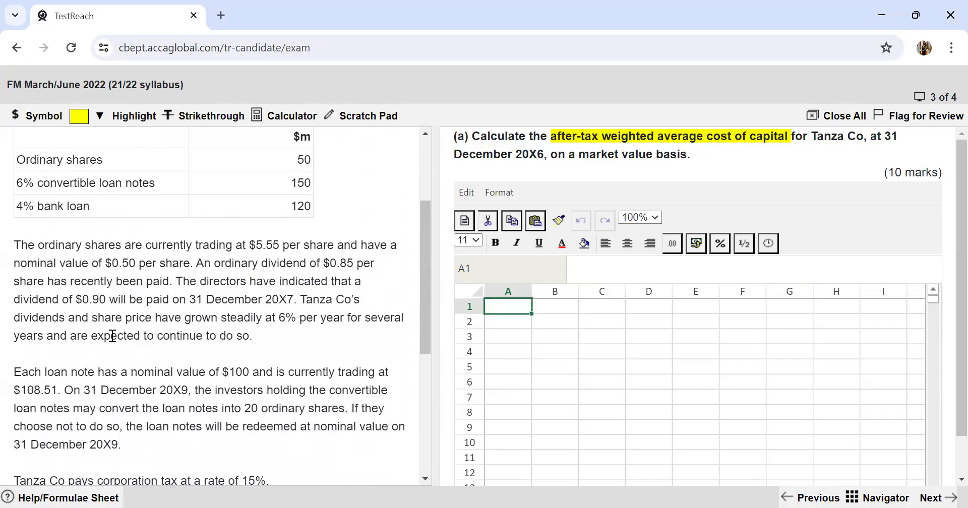
Enter the heading "Cost of equity" in cell A2 of the answer spreadsheet.
{"action": "left_click", "coordinate": [512, 330]}
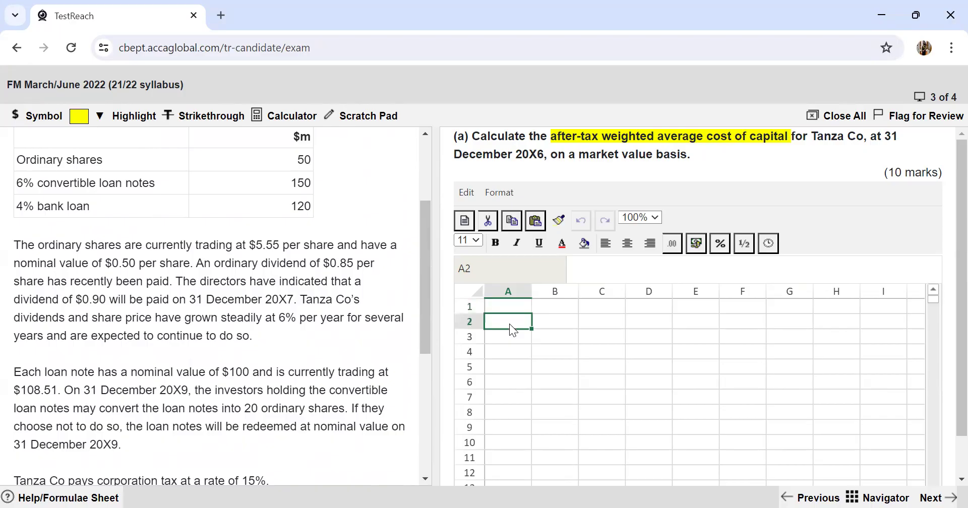
{"action": "type", "text": "Cost"}
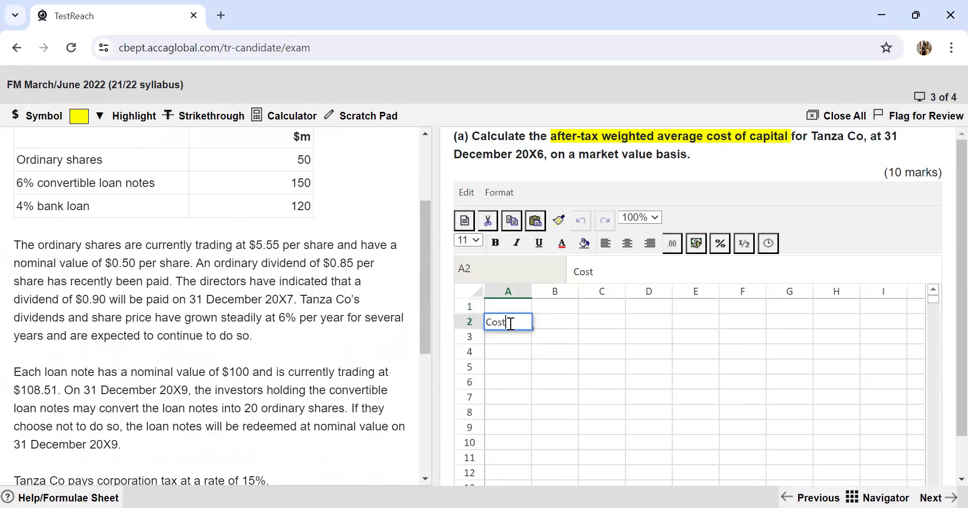
{"action": "type", "text": " of equity"}
{"action": "key", "text": "Return"}
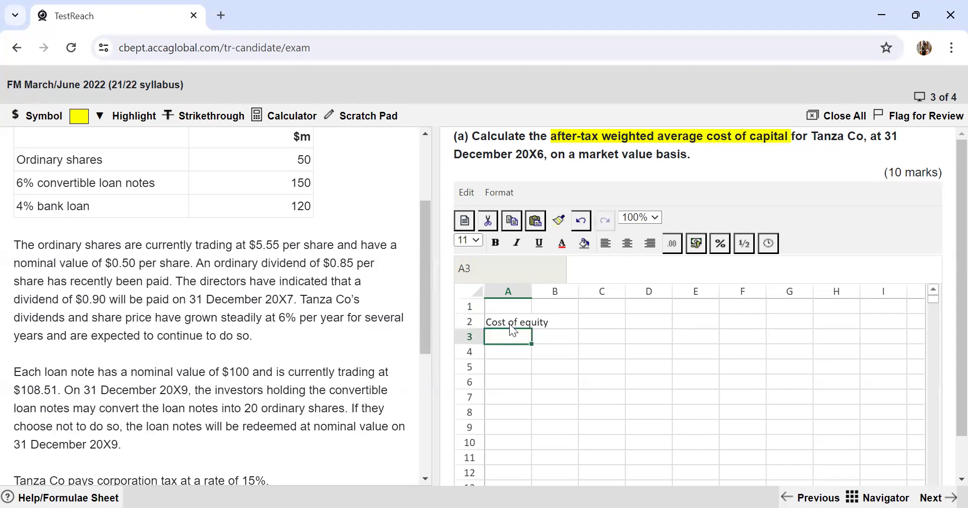
Label cell A3 "ke" and calculate the cost of equity in B3 with =(0.9/5.55)+6%.
{"action": "scroll", "coordinate": [264, 292], "scroll_direction": "up", "scroll_amount": 1}
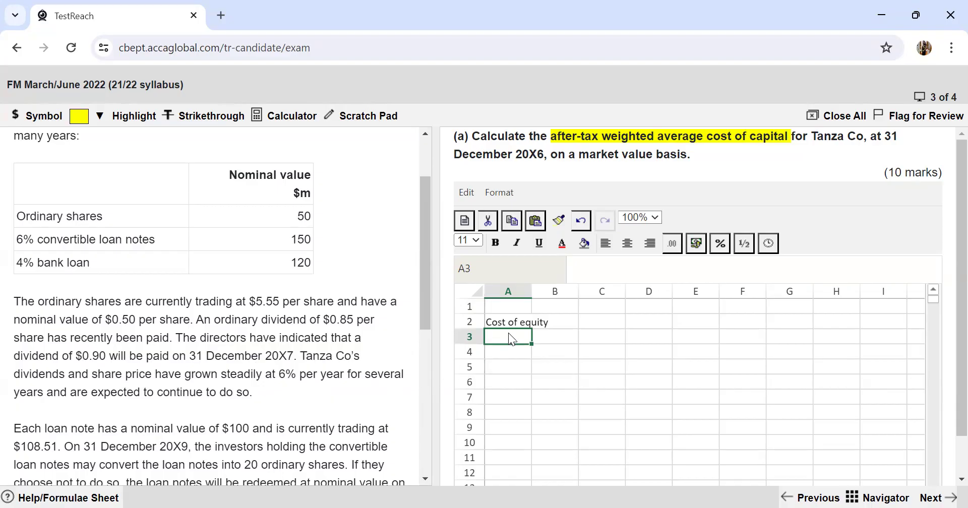
{"action": "type", "text": "ke"}
{"action": "key", "text": "Tab"}
{"action": "type", "text": "="}
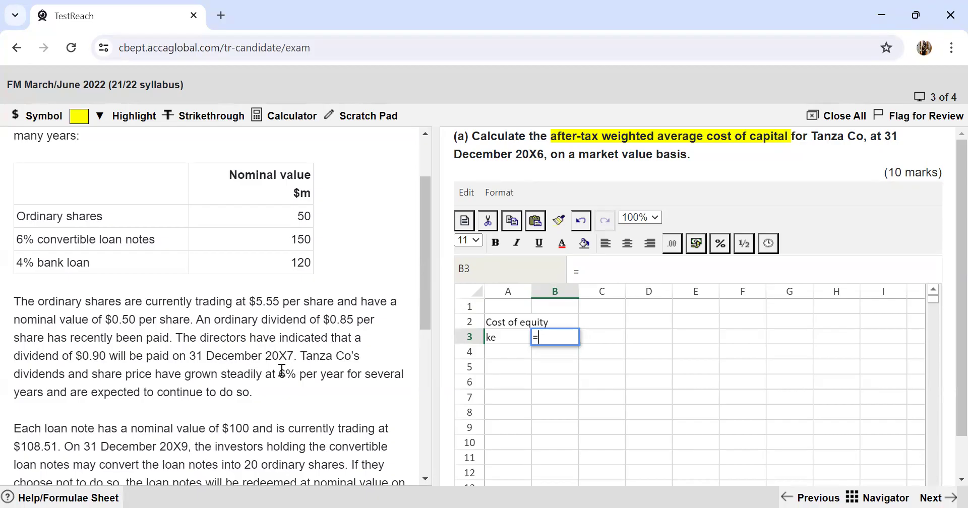
{"action": "type", "text": "(0.9/5.55"}
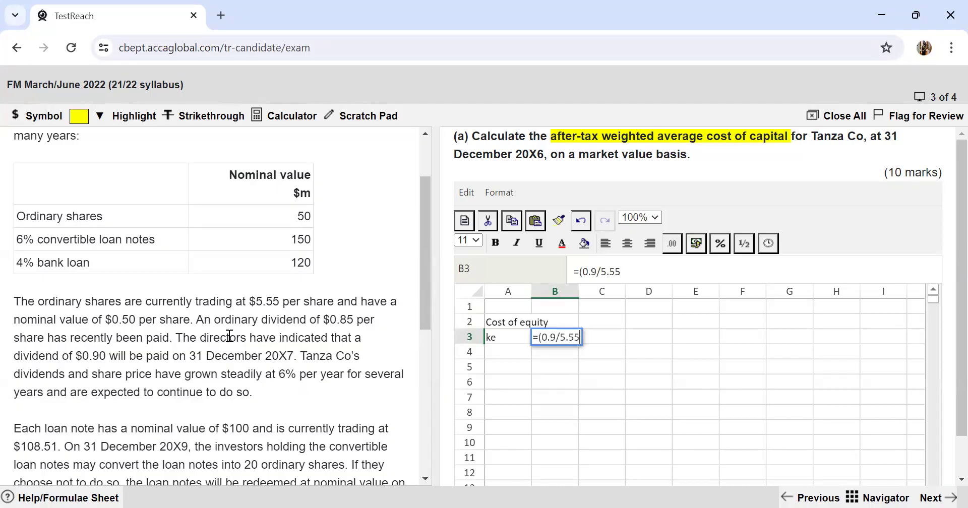
{"action": "type", "text": ")+6%"}
{"action": "key", "text": "Return"}
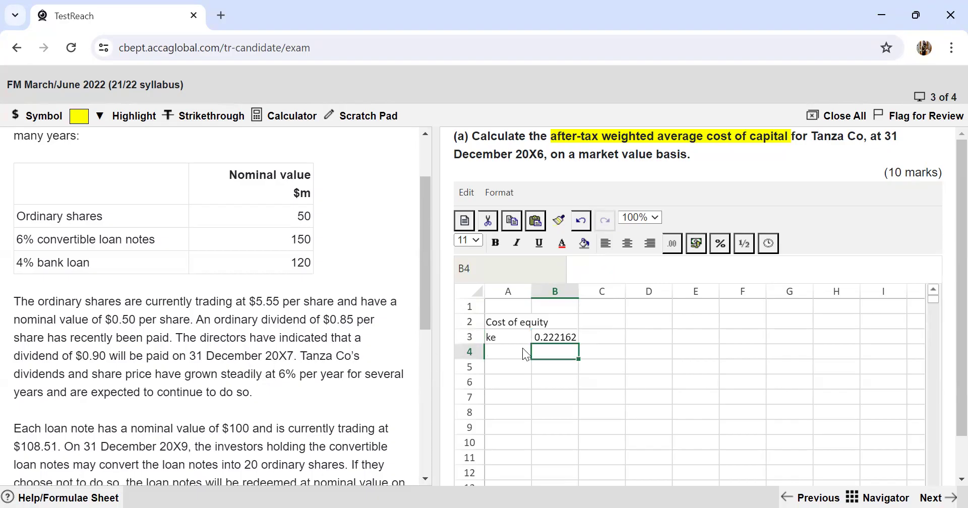
Format the cost of equity in B3 as a percentage with two decimal places.
{"action": "left_click", "coordinate": [554, 338]}
{"action": "left_click", "coordinate": [720, 246]}
{"action": "left_click", "coordinate": [803, 287]}
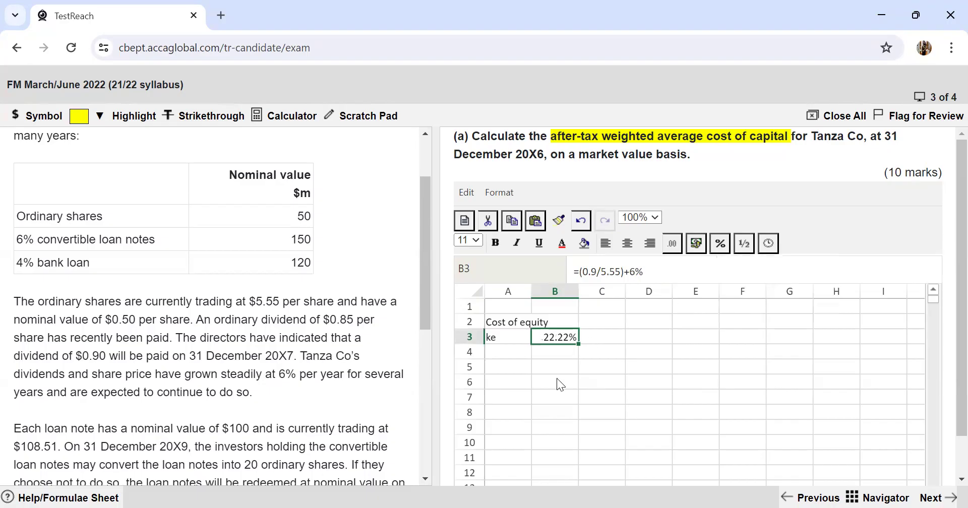
Enter the heading "Cost of conv loan notes" in cell A5.
{"action": "left_click", "coordinate": [509, 370]}
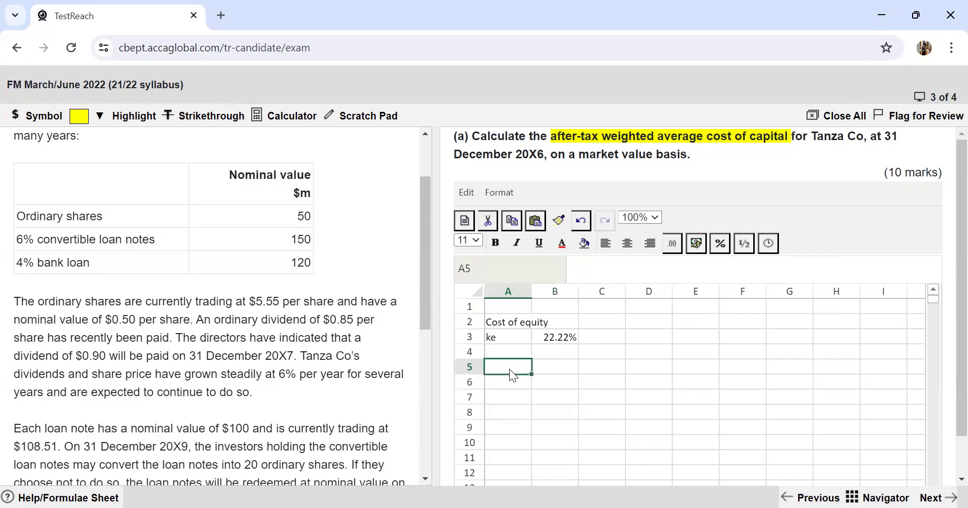
{"action": "type", "text": "Cost of conv loan notes"}
{"action": "key", "text": "Return"}
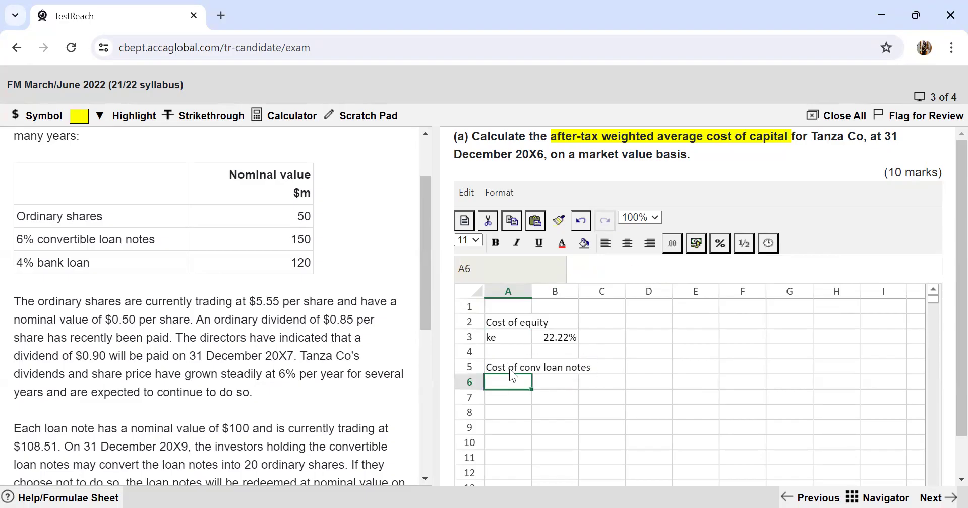
Check the loan notes' conversion and redemption terms, and enter year 0 in A7 with the market price outflow -108.51 in B7.
{"action": "scroll", "coordinate": [274, 355], "scroll_direction": "down", "scroll_amount": 3}
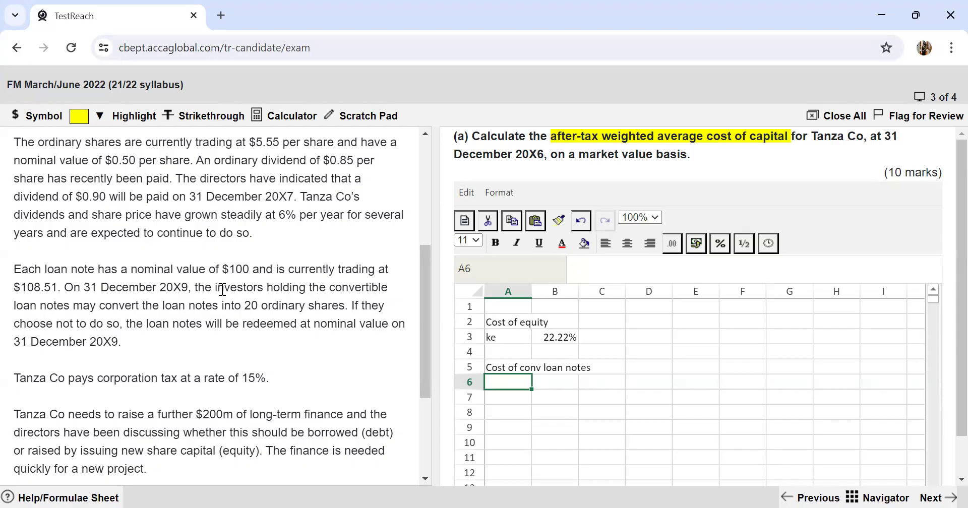
{"action": "left_click_drag", "start_coordinate": [246, 305], "coordinate": [345, 305]}
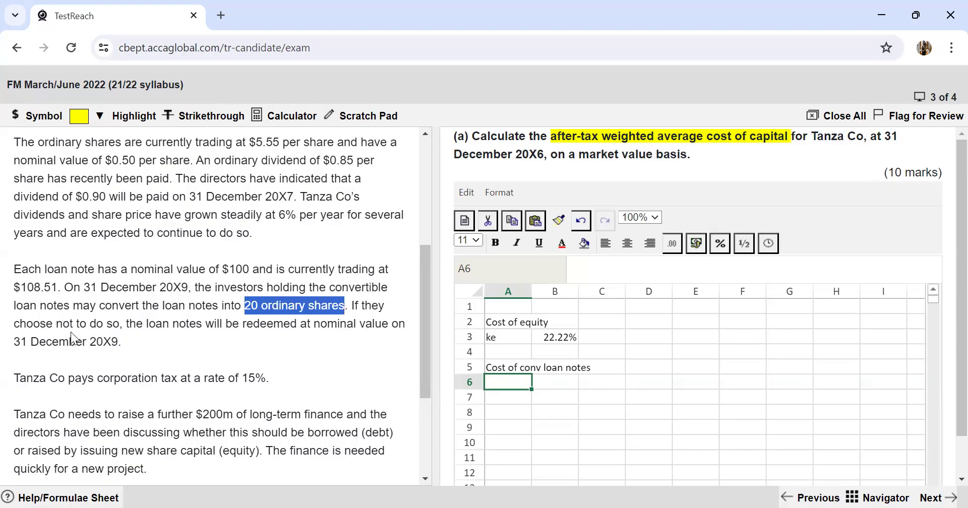
{"action": "left_click_drag", "start_coordinate": [206, 324], "coordinate": [346, 339]}
{"action": "left_click", "coordinate": [203, 356]}
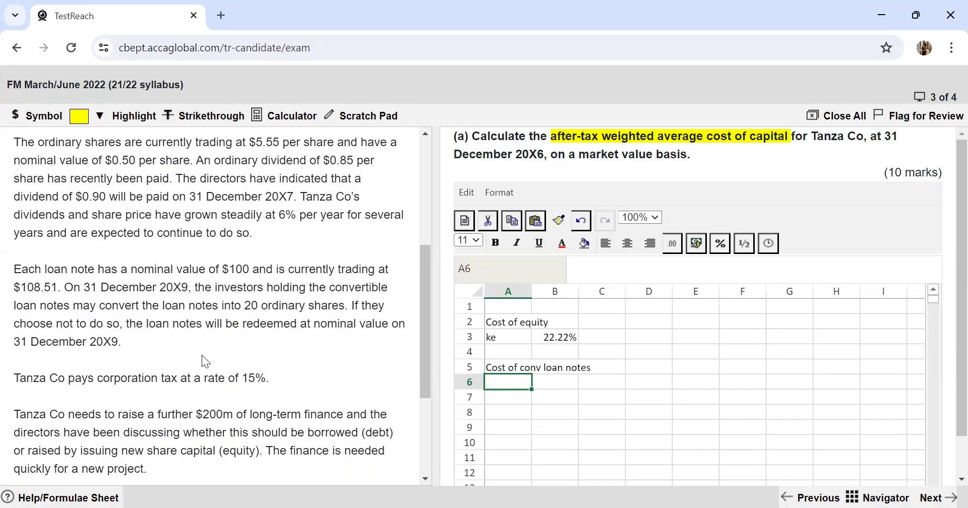
{"action": "left_click", "coordinate": [520, 400]}
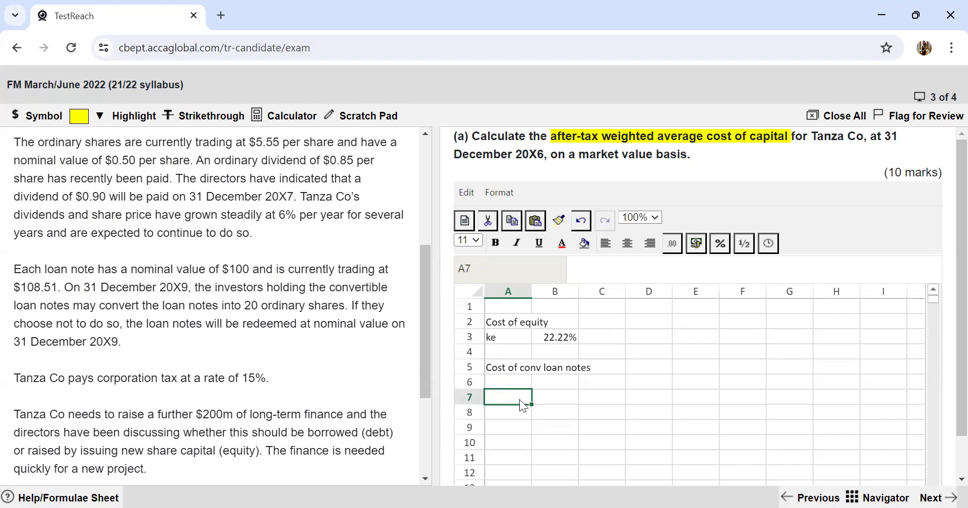
{"action": "type", "text": "0"}
{"action": "key", "text": "Tab"}
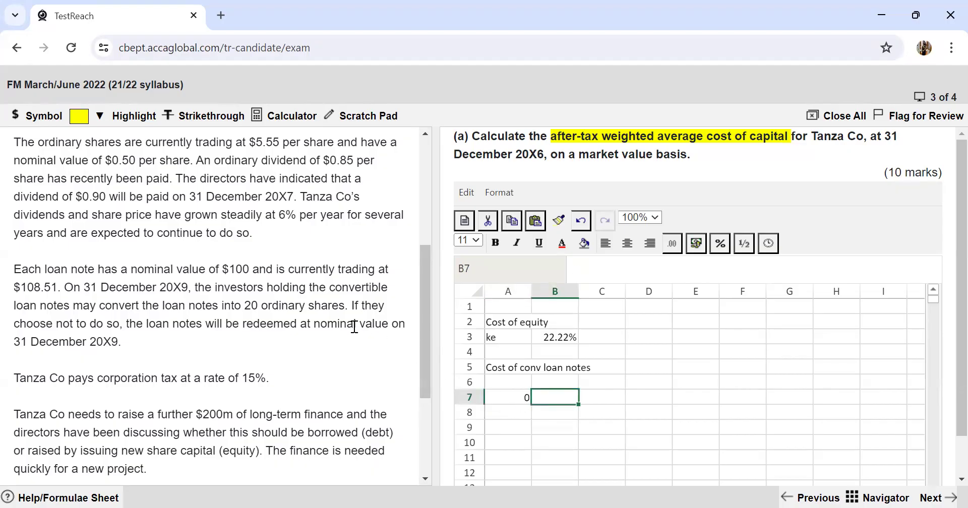
{"action": "type", "text": "-108.6"}
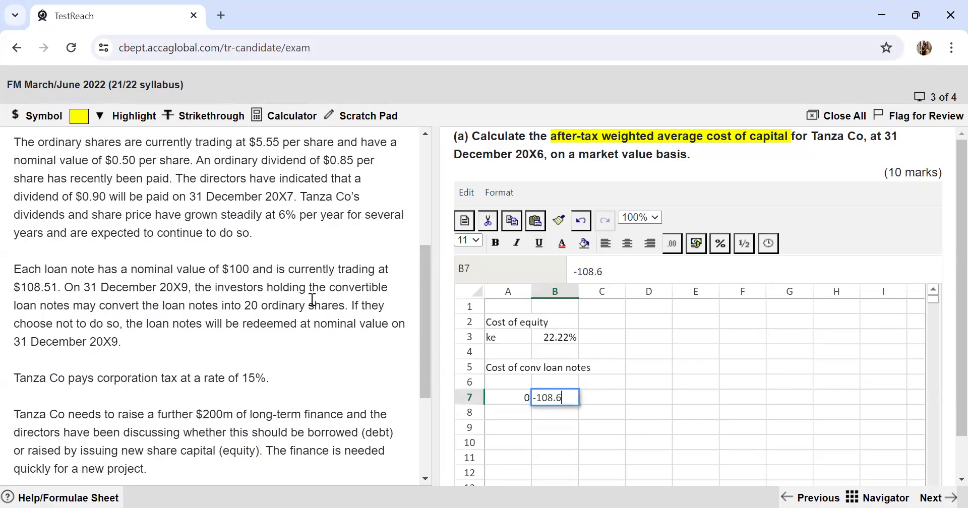
{"action": "key", "text": "BackSpace"}
{"action": "type", "text": "51"}
{"action": "key", "text": "Return"}
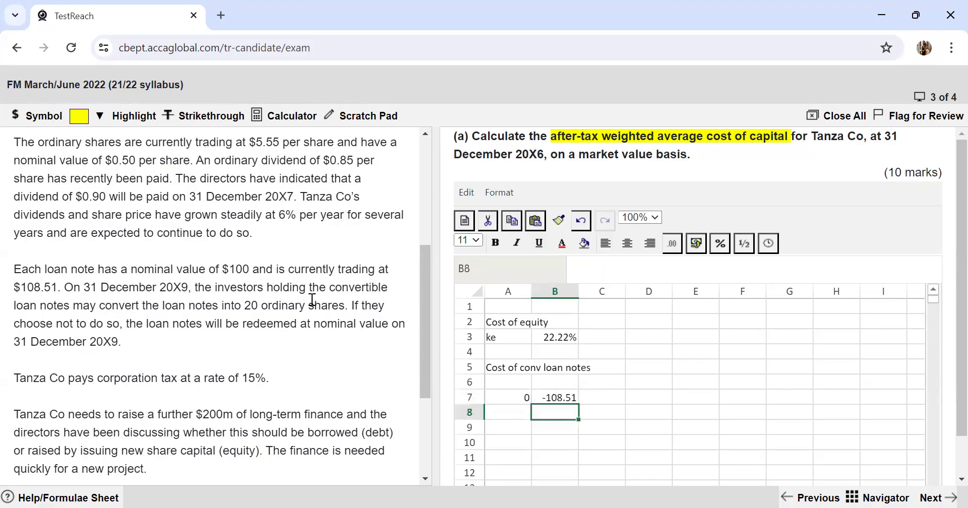
Enter year 1 in A8 and calculate the after-tax loan note interest in B8 with =6%*100*(1-15%).
{"action": "left_click", "coordinate": [505, 412]}
{"action": "type", "text": "1"}
{"action": "key", "text": "Tab"}
{"action": "scroll", "coordinate": [266, 343], "scroll_direction": "up", "scroll_amount": 4}
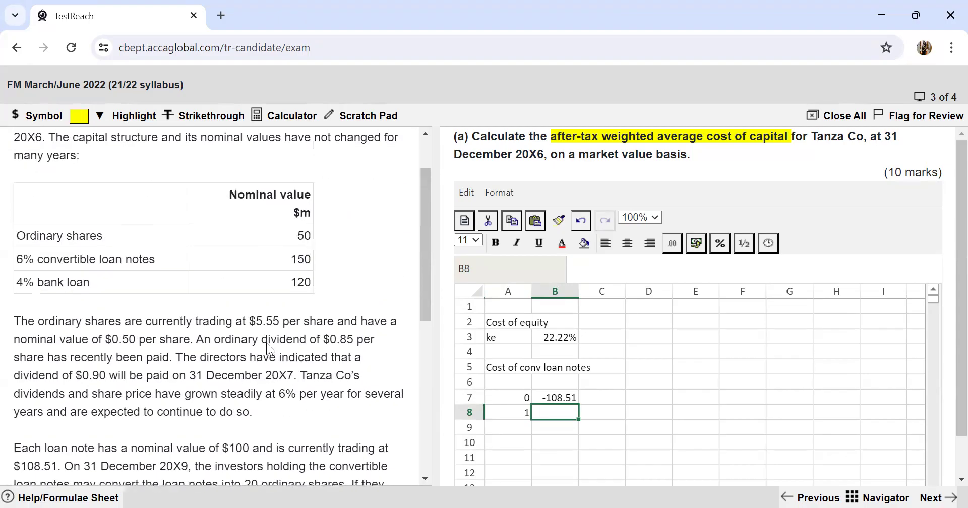
{"action": "scroll", "coordinate": [266, 343], "scroll_direction": "down", "scroll_amount": 2}
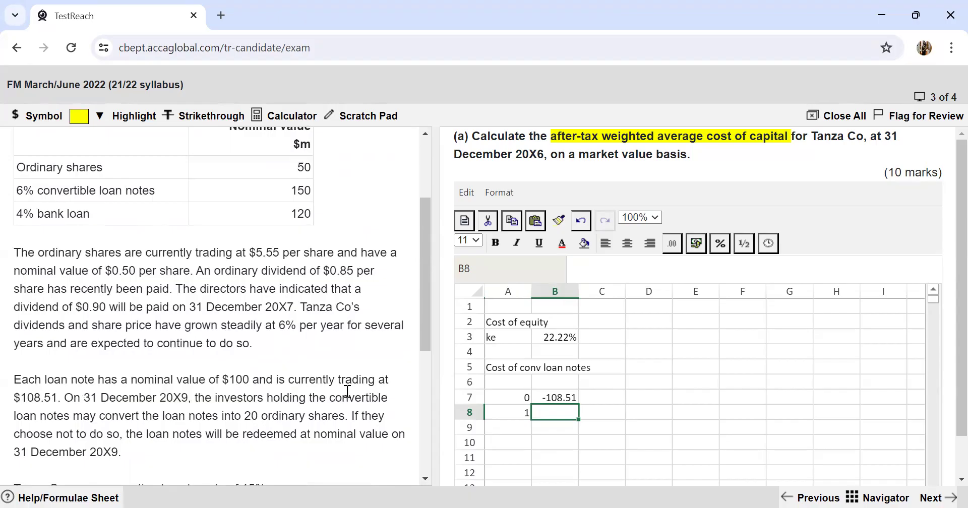
{"action": "type", "text": "=6"}
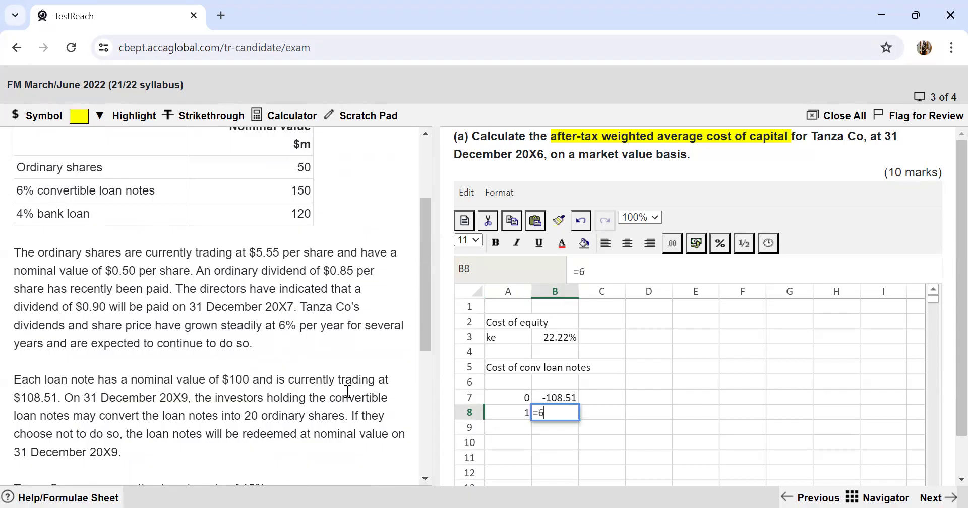
{"action": "type", "text": "%*100"}
{"action": "type", "text": "*("}
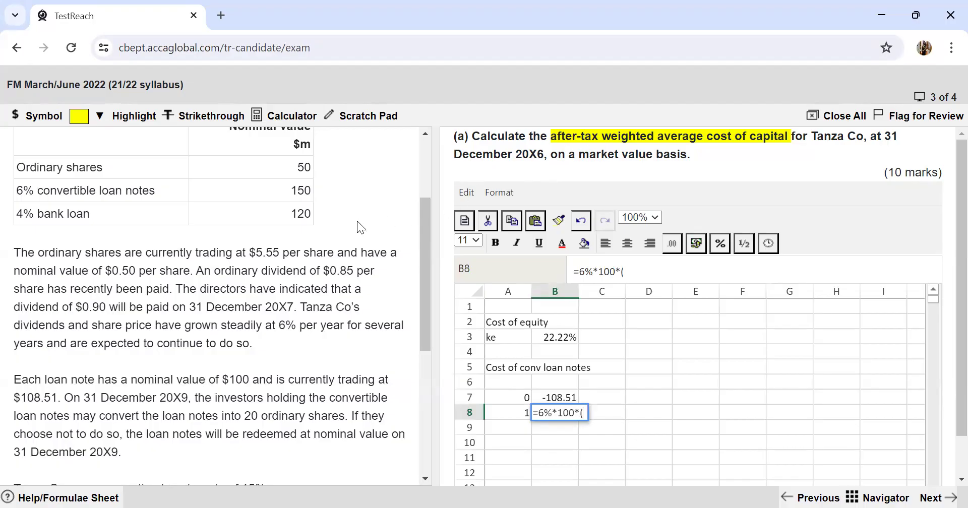
{"action": "scroll", "coordinate": [297, 247], "scroll_direction": "down", "scroll_amount": 5}
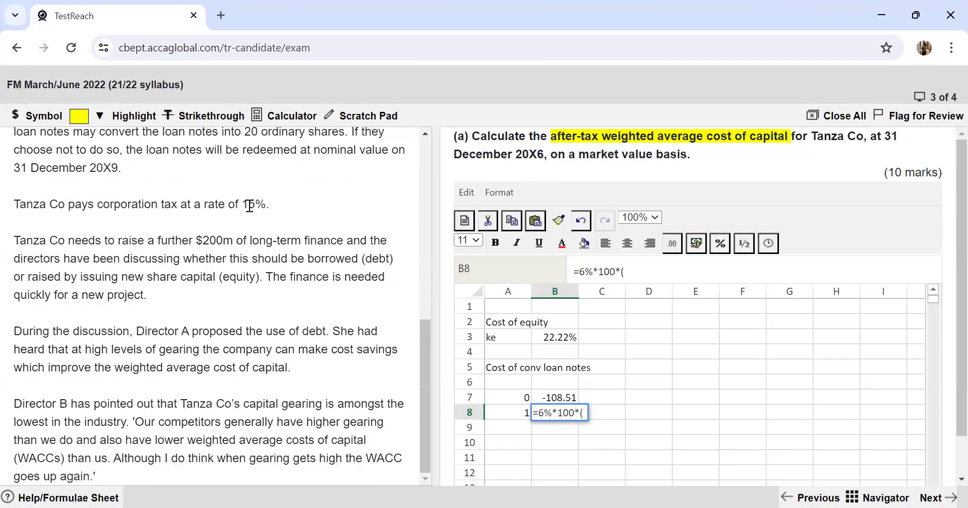
{"action": "type", "text": "1-15%)"}
{"action": "key", "text": "Return"}
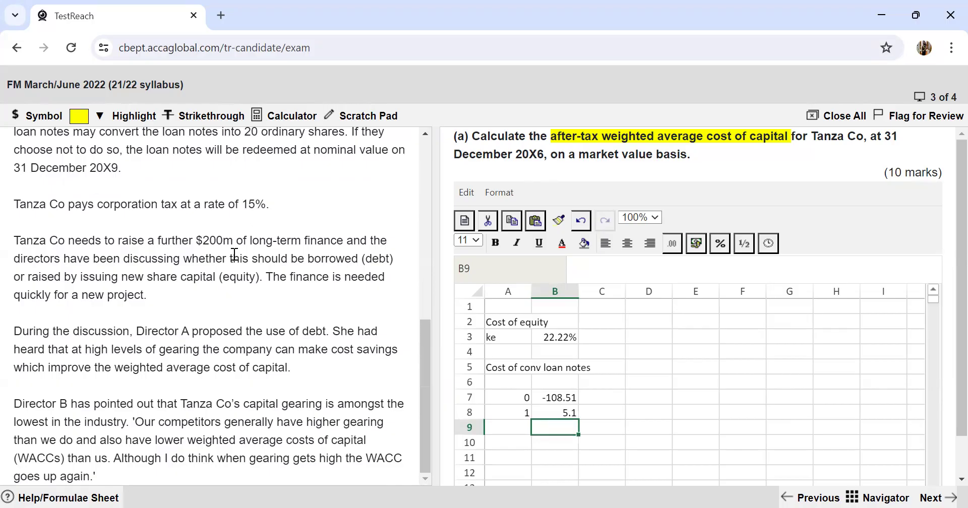
Enter year 2 in A9 and copy the after-tax interest formula from B8 into B9.
{"action": "left_click", "coordinate": [507, 427]}
{"action": "type", "text": "2"}
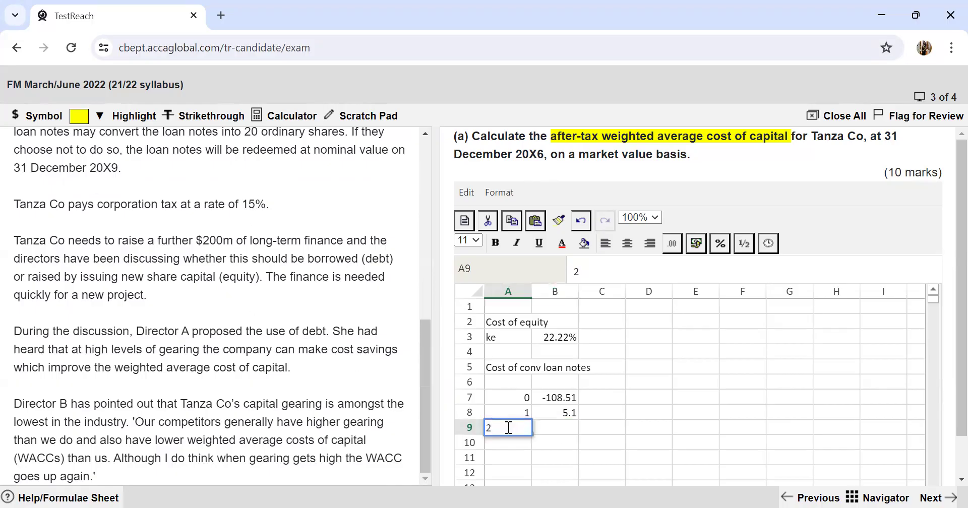
{"action": "key", "text": "Tab"}
{"action": "key", "text": "Up"}
{"action": "key", "text": "ctrl+c"}
{"action": "key", "text": "Down"}
{"action": "key", "text": "ctrl+v"}
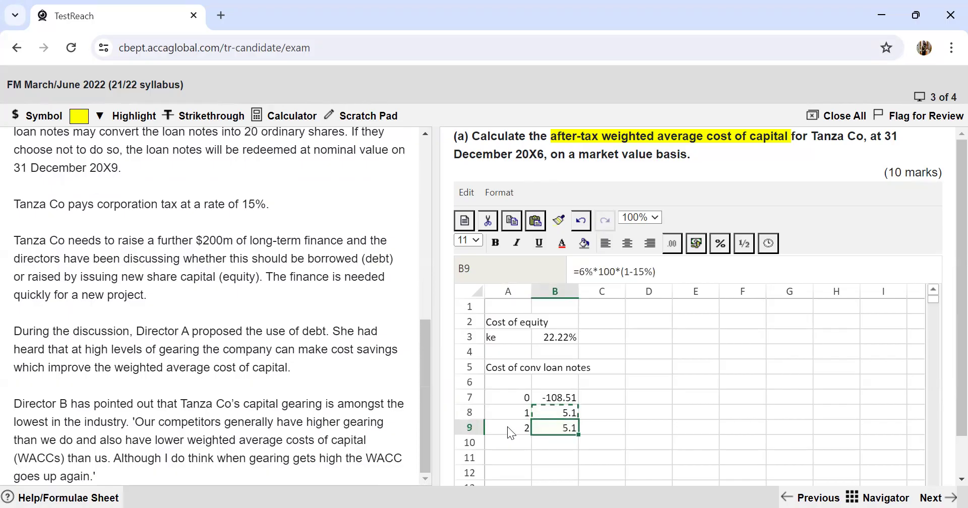
Enter year 3 in cell A10 of the loan note cash flow timeline.
{"action": "key", "text": "Down"}
{"action": "key", "text": "Left"}
{"action": "type", "text": "3"}
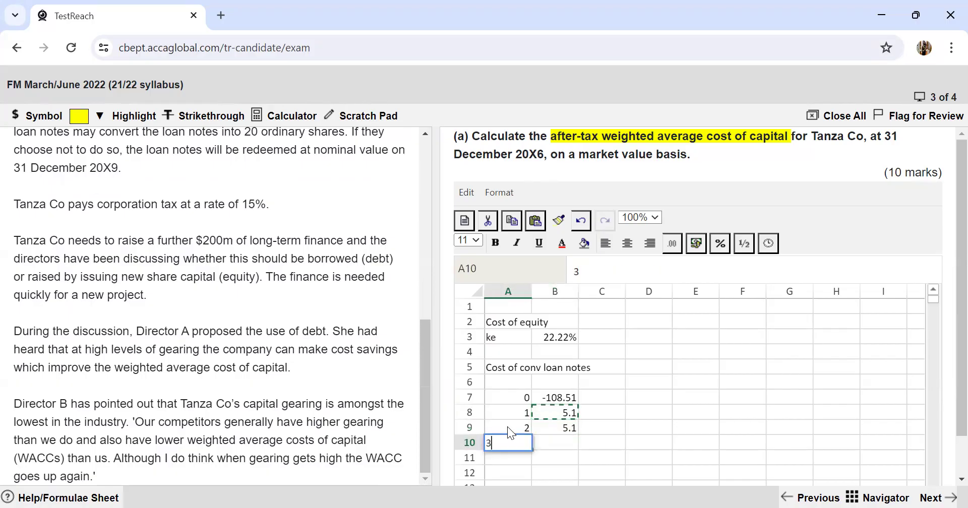
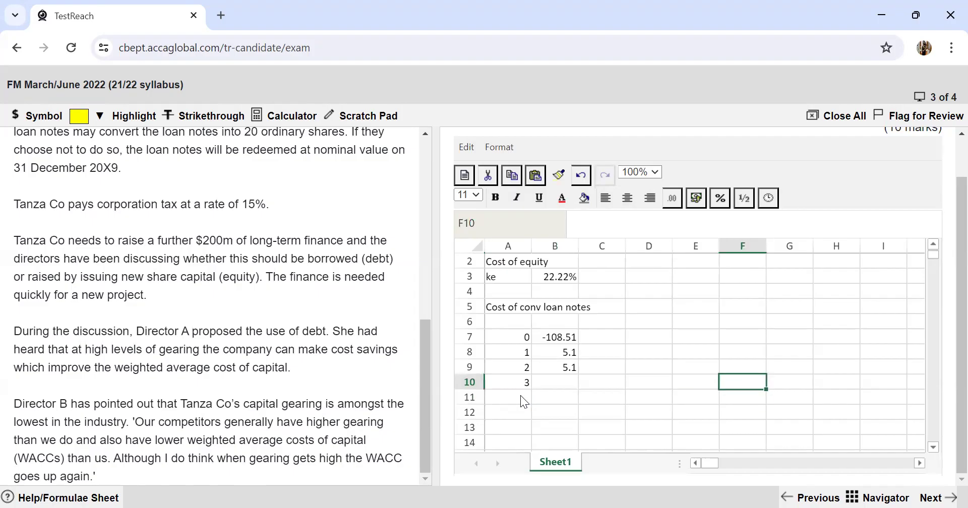
Enter "Option 1" in F6 with the redemption value 100 in F7, and the label "Option 2" in F9.
{"action": "type", "text": "Op"}
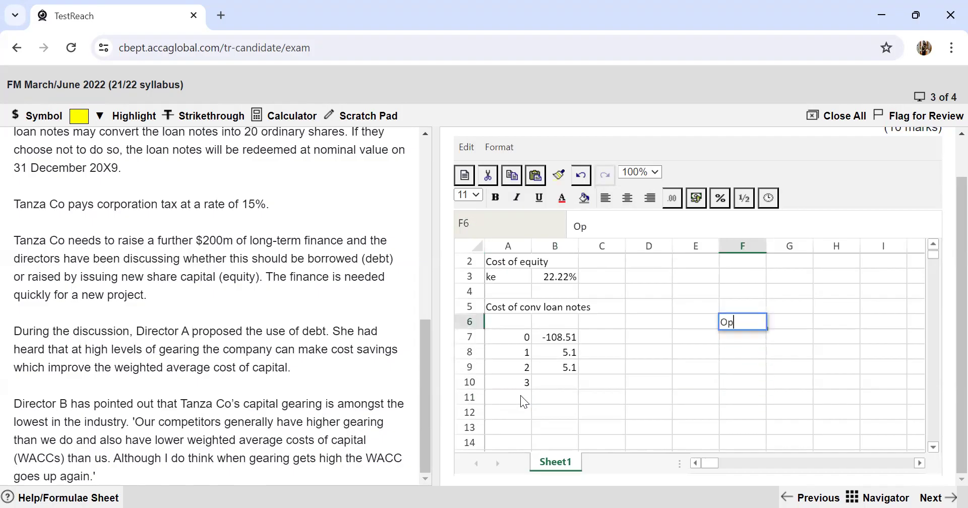
{"action": "type", "text": "tion 1"}
{"action": "key", "text": "Return"}
{"action": "type", "text": "100"}
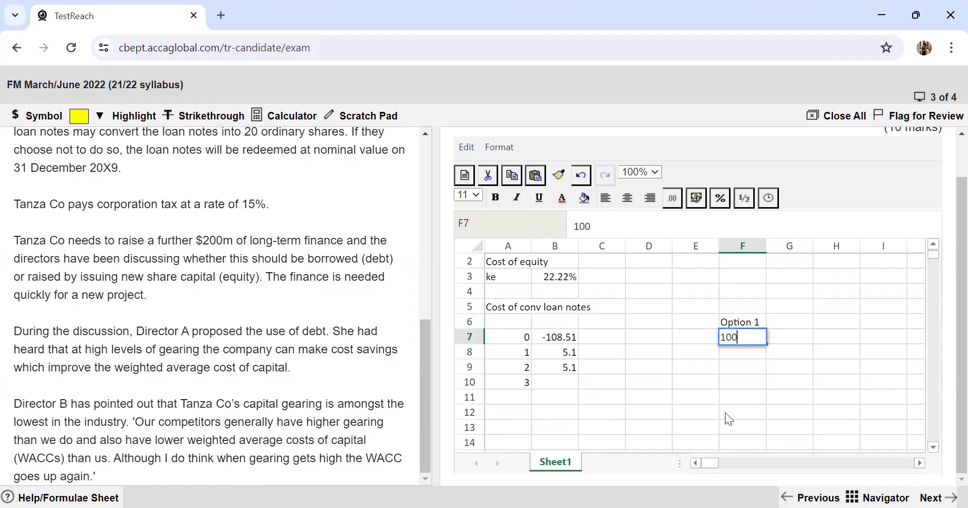
{"action": "key", "text": "Return"}
{"action": "key", "text": "Return"}
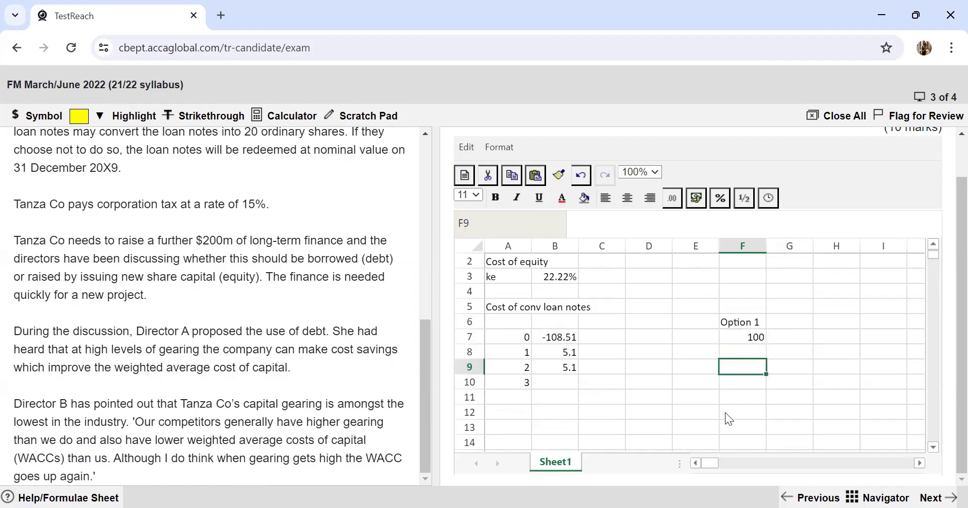
{"action": "type", "text": "Op"}
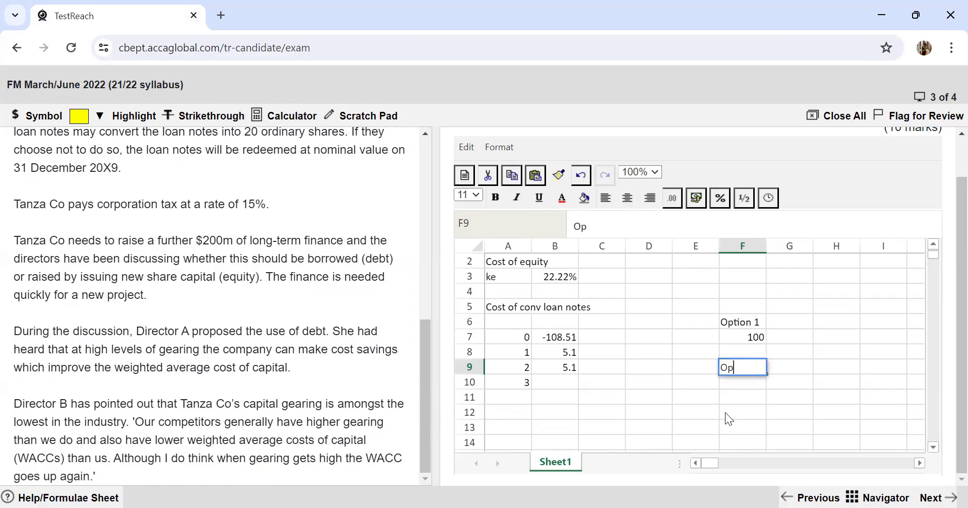
{"action": "type", "text": "tion 2"}
{"action": "key", "text": "Return"}
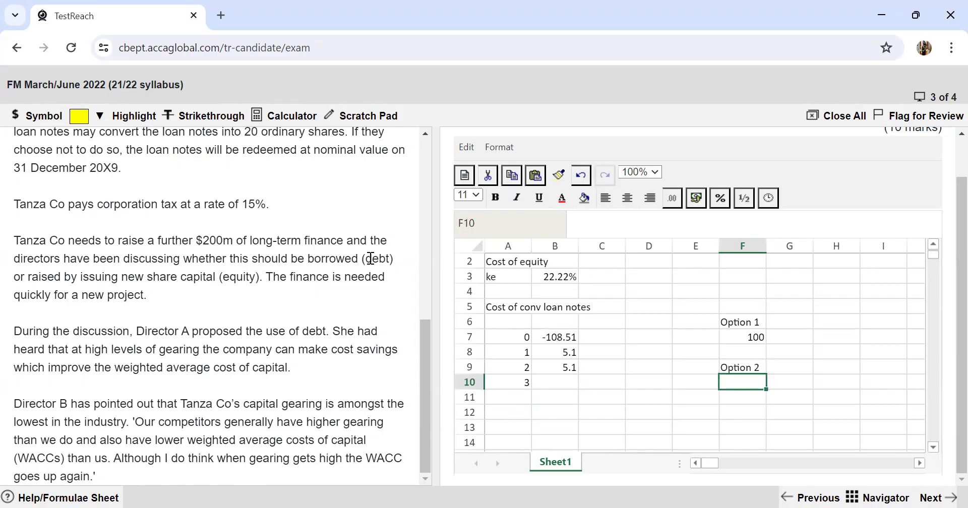
Check the share price and growth details in the scenario, and calculate the share price in three years in F10 with =5.55*(1.06)^3.
{"action": "scroll", "coordinate": [370, 258], "scroll_direction": "up", "scroll_amount": 3}
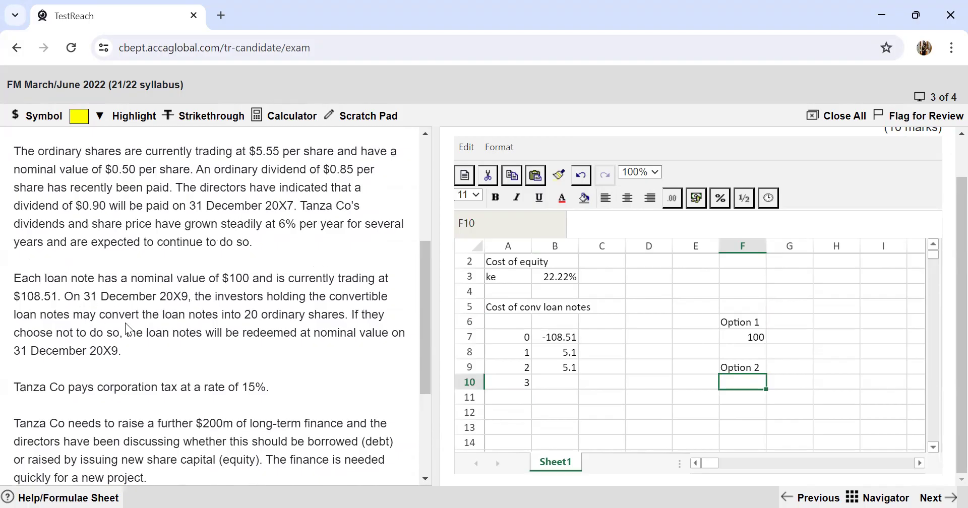
{"action": "scroll", "coordinate": [142, 255], "scroll_direction": "up", "scroll_amount": 1}
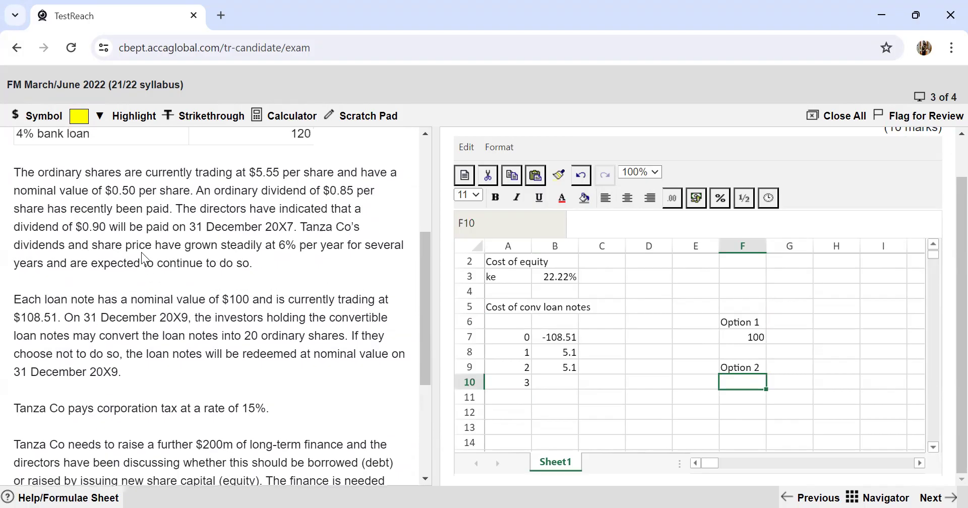
{"action": "type", "text": "=5.55"}
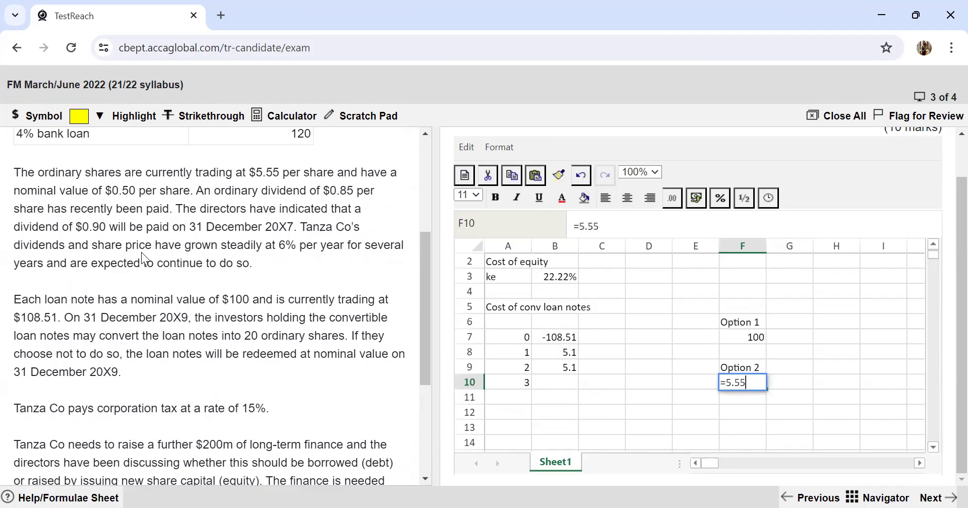
{"action": "type", "text": "*(1.06"}
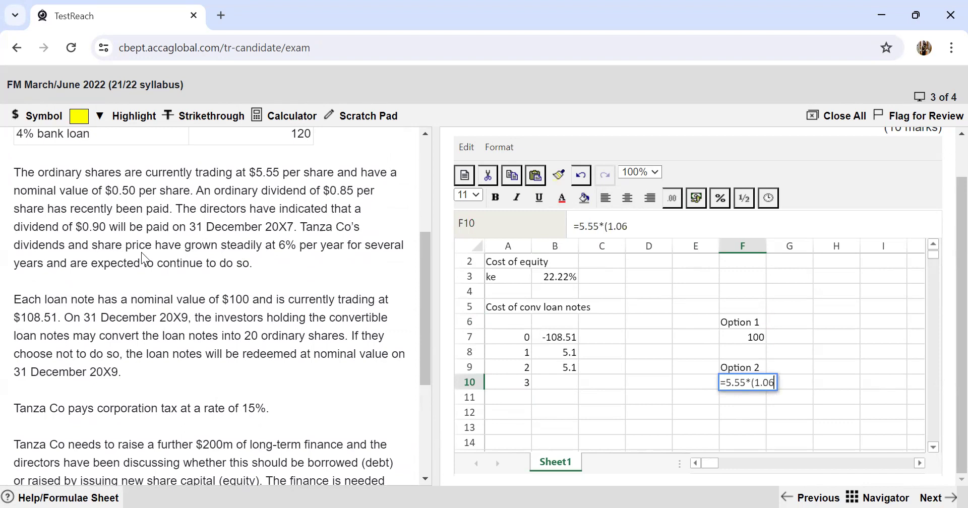
{"action": "scroll", "coordinate": [146, 249], "scroll_direction": "up", "scroll_amount": 1}
{"action": "scroll", "coordinate": [145, 249], "scroll_direction": "up", "scroll_amount": 2}
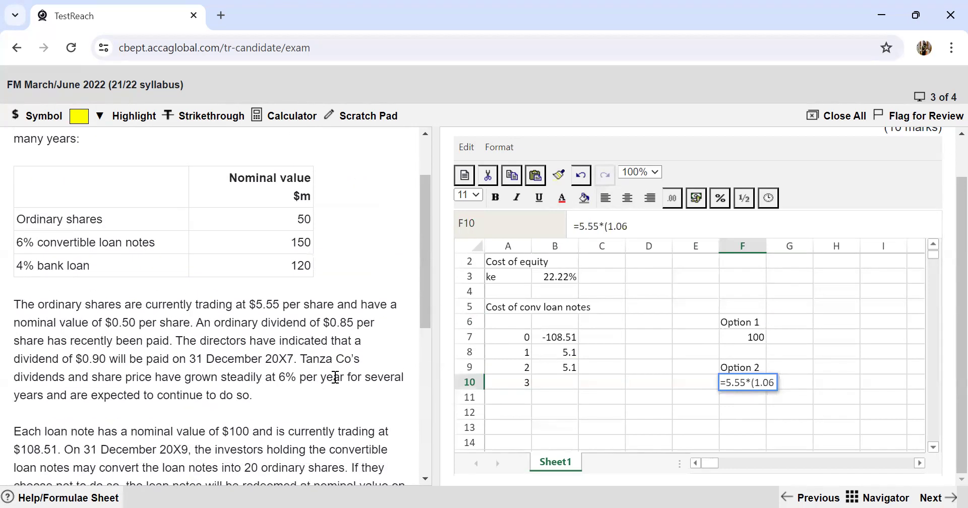
{"action": "scroll", "coordinate": [333, 377], "scroll_direction": "down", "scroll_amount": 1}
{"action": "type", "text": ")^"}
{"action": "type", "text": "3"}
{"action": "key", "text": "Return"}
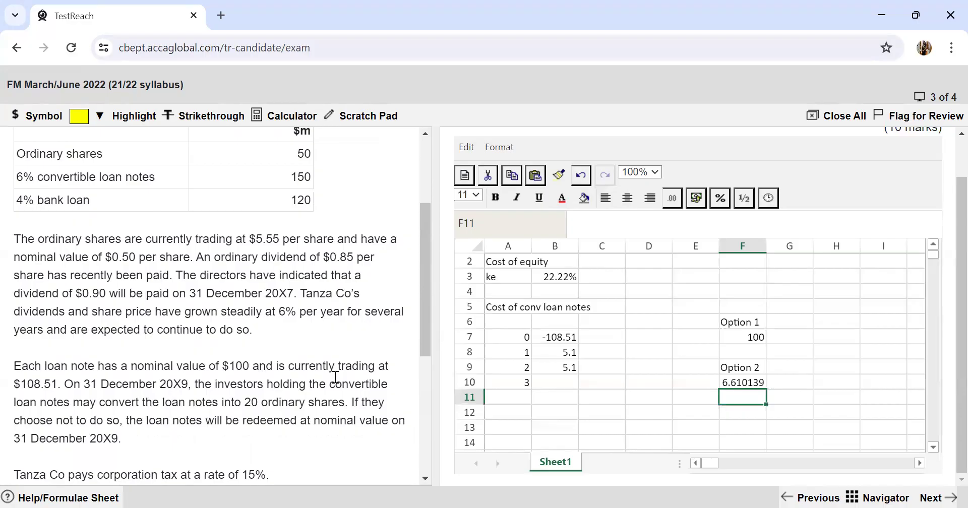
Calculate the conversion value of 20 shares in F11 with =F10*20, and compare it with the redemption value in F7.
{"action": "type", "text": "=F10"}
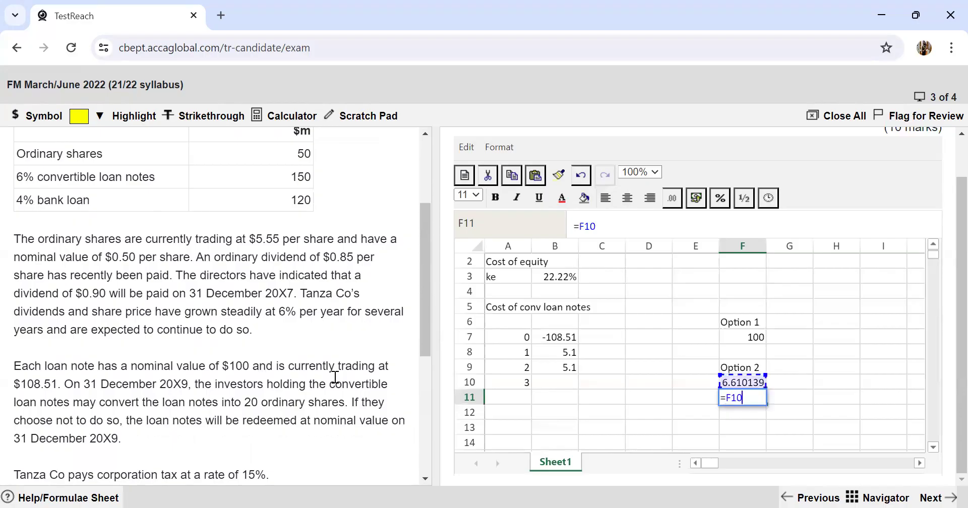
{"action": "type", "text": "*20"}
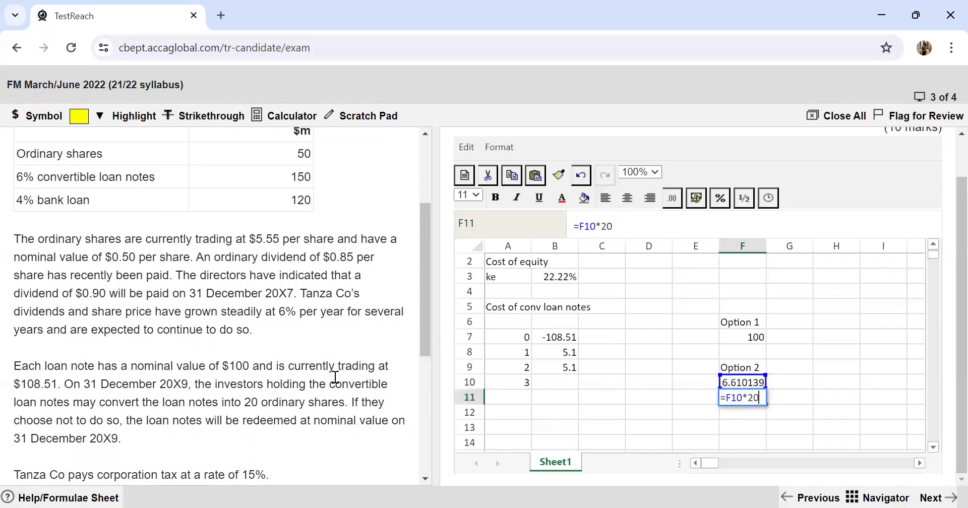
{"action": "key", "text": "Return"}
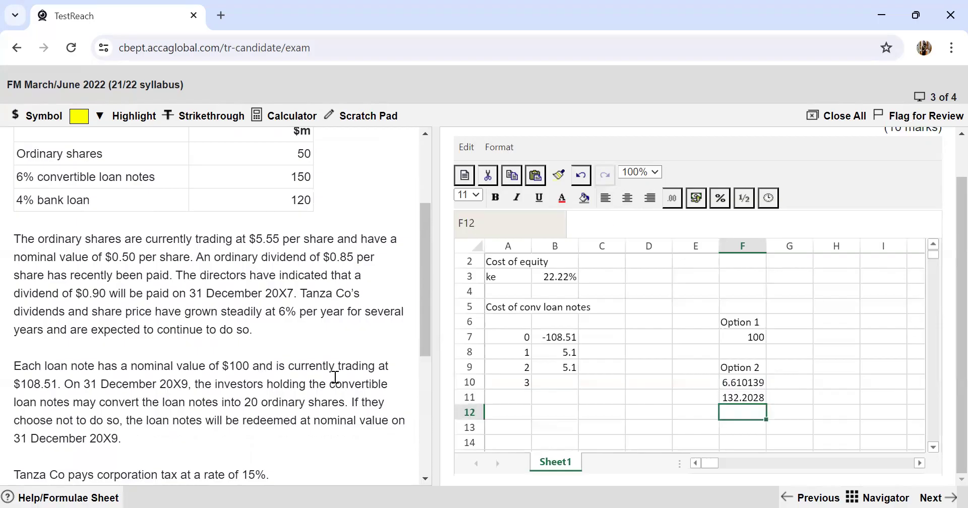
{"action": "left_click", "coordinate": [748, 338]}
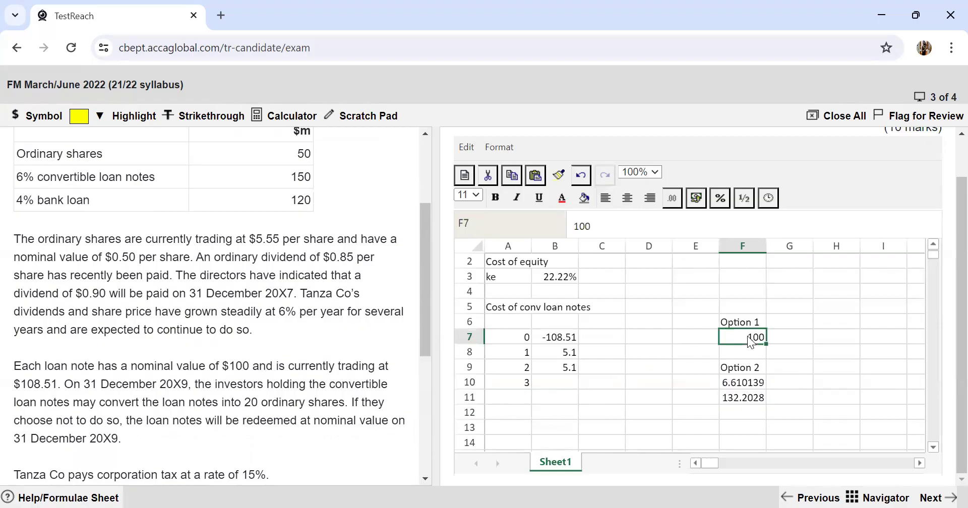
{"action": "left_click", "coordinate": [737, 401]}
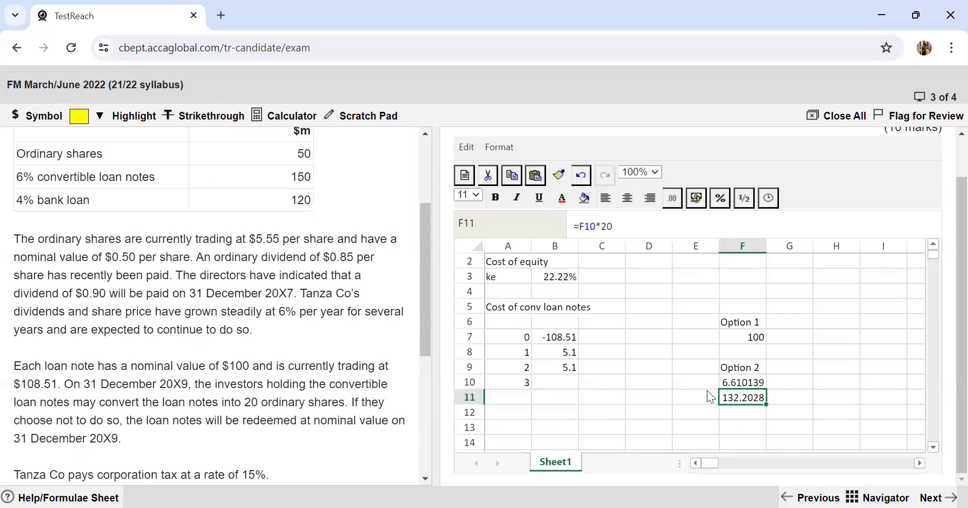
Calculate the year 3 cash flow in B10 by adding the interest in B9 to the conversion value in F11.
{"action": "left_click", "coordinate": [556, 383]}
{"action": "type", "text": "=B9"}
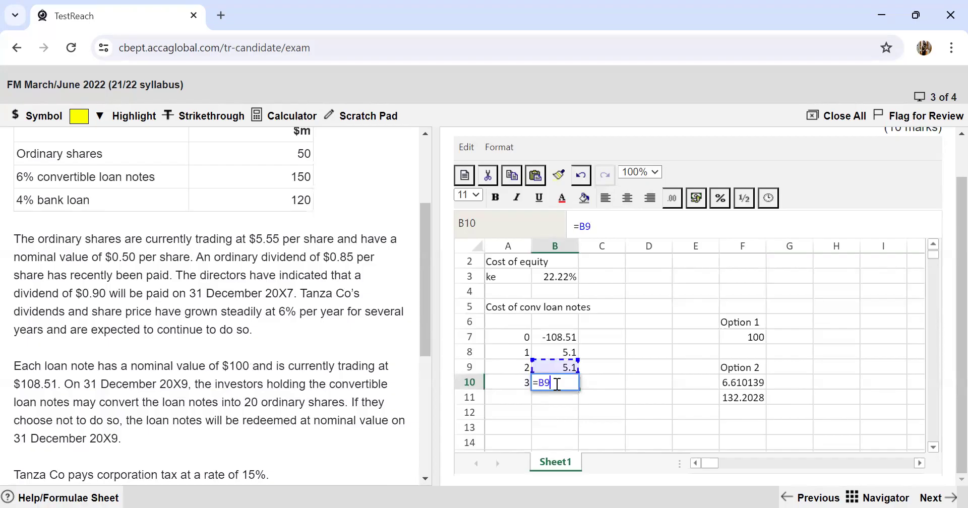
{"action": "type", "text": "+"}
{"action": "left_click", "coordinate": [736, 396]}
{"action": "key", "text": "Return"}
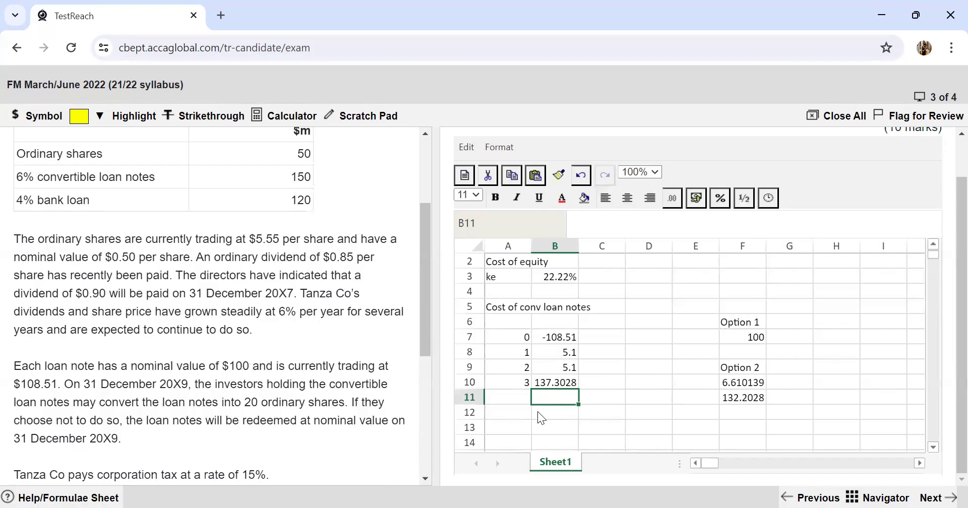
Calculate the cost of the convertible loan notes in B11 with the IRR function over B7:B10.
{"action": "type", "text": "=irr"}
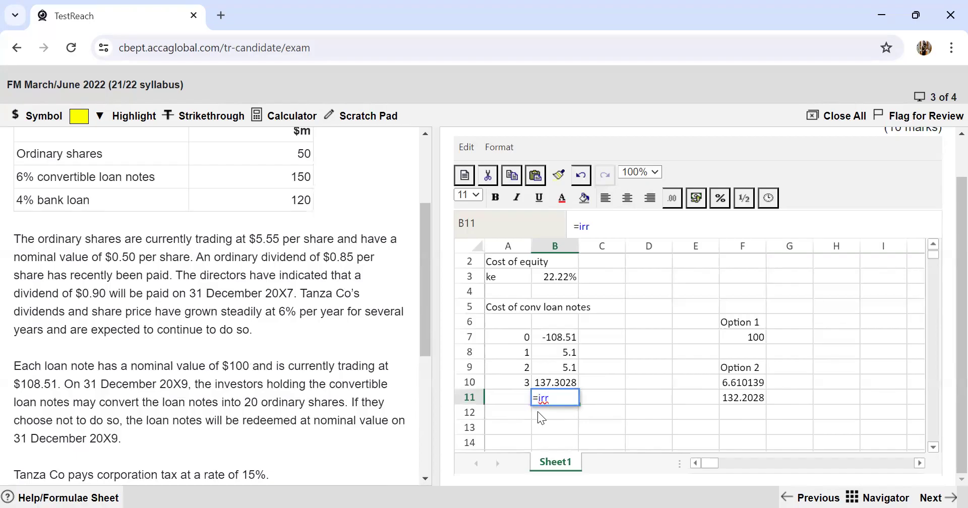
{"action": "type", "text": "("}
{"action": "left_click", "coordinate": [554, 339]}
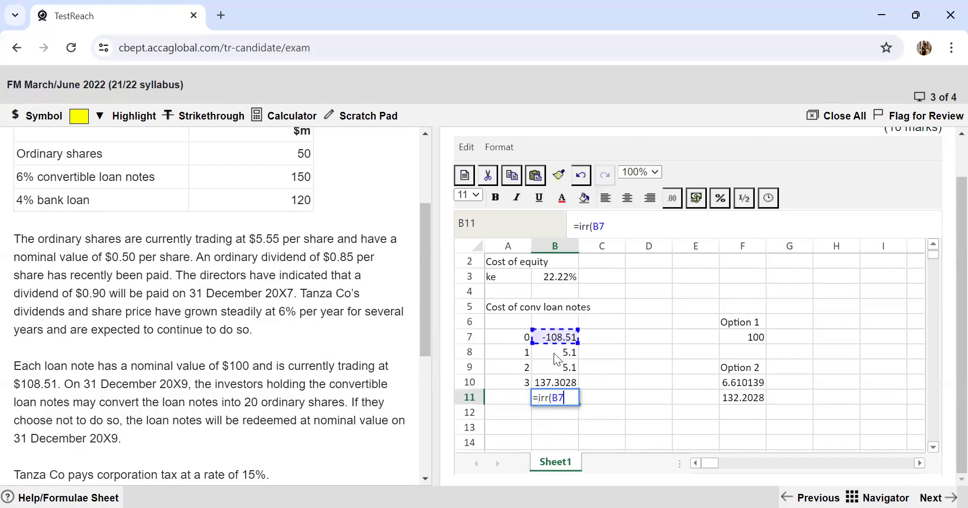
{"action": "left_click_drag", "start_coordinate": [554, 353], "coordinate": [558, 368]}
{"action": "left_click_drag", "start_coordinate": [558, 337], "coordinate": [555, 375]}
{"action": "type", "text": ")"}
{"action": "key", "text": "Return"}
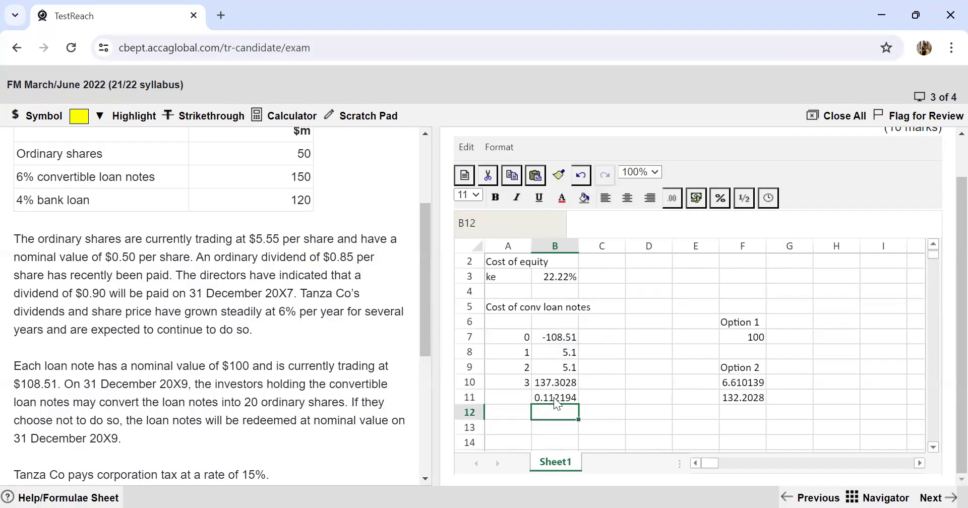
Format the IRR result in B11 as a percentage with two decimal places.
{"action": "left_click", "coordinate": [554, 398]}
{"action": "left_click", "coordinate": [720, 202]}
{"action": "left_click", "coordinate": [754, 239]}
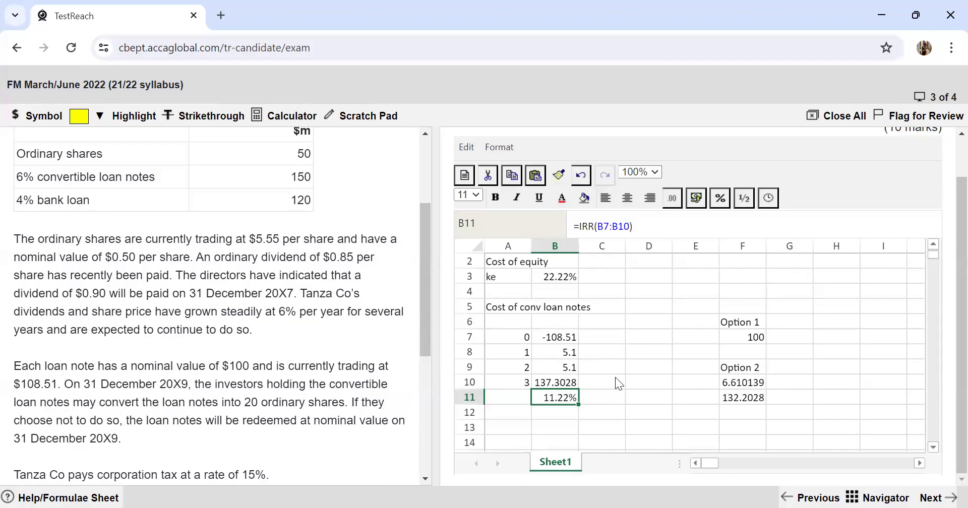
Review the sources of finance in the scenario and enter the heading "Cost of bank loan" in cell A13.
{"action": "scroll", "coordinate": [616, 379], "scroll_direction": "down", "scroll_amount": 1}
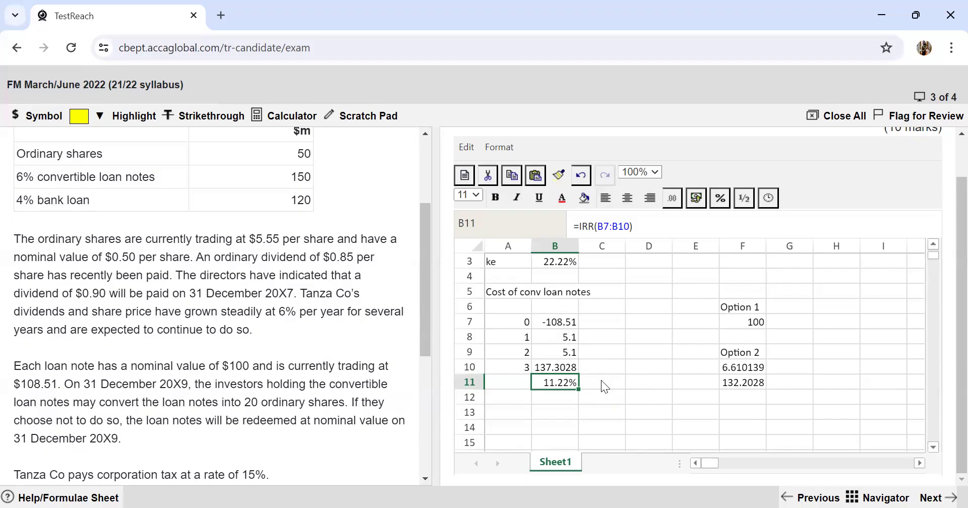
{"action": "left_click", "coordinate": [507, 413]}
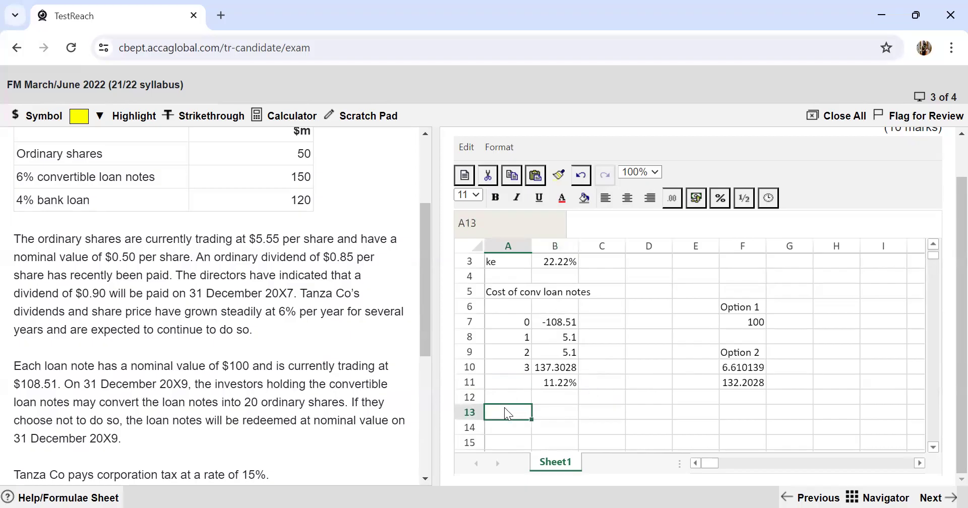
{"action": "left_click", "coordinate": [557, 386]}
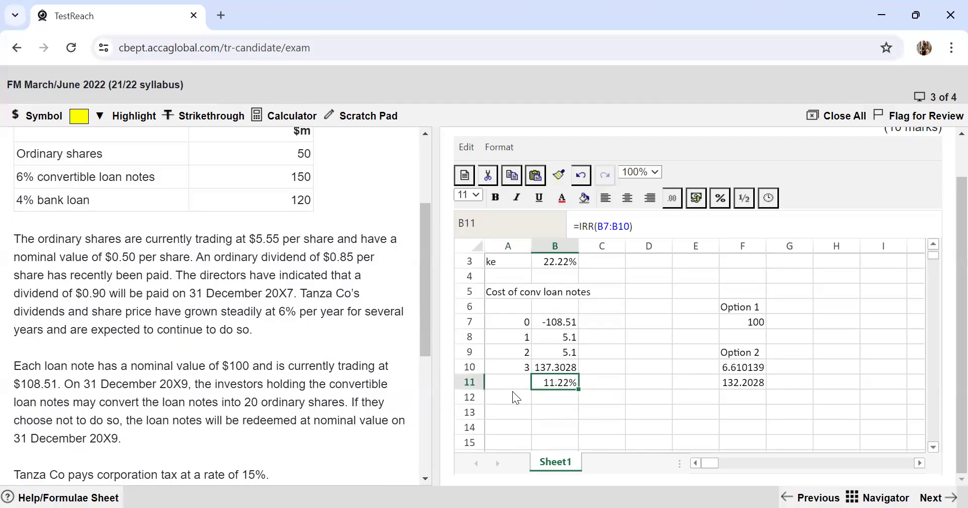
{"action": "left_click", "coordinate": [506, 414]}
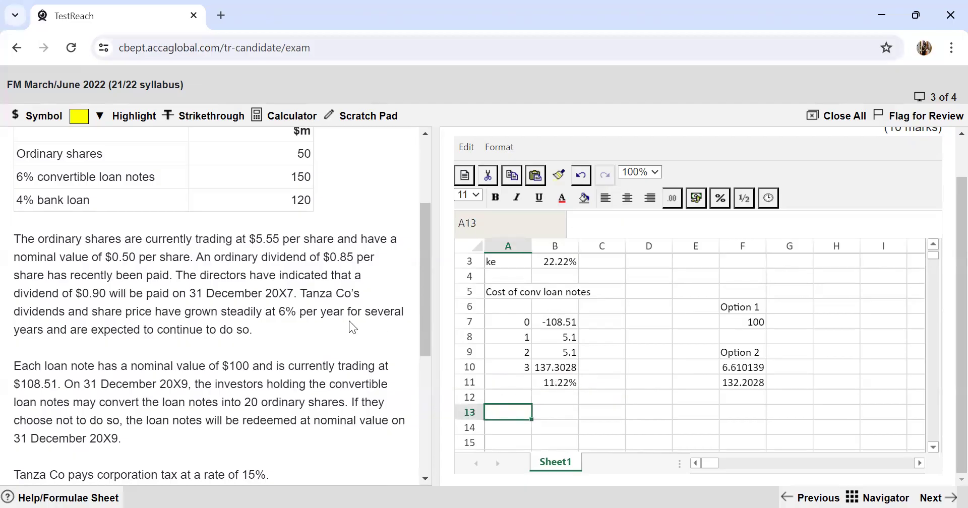
{"action": "scroll", "coordinate": [322, 325], "scroll_direction": "down", "scroll_amount": 2}
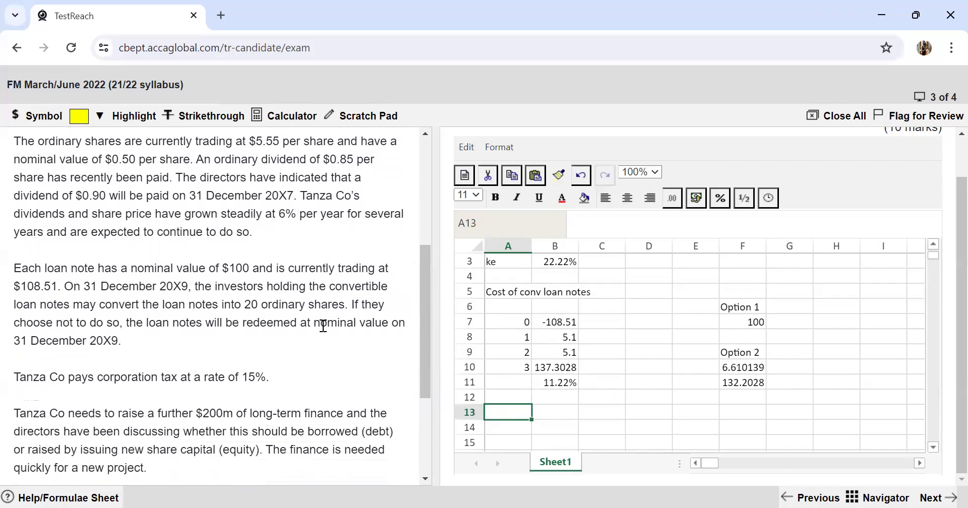
{"action": "scroll", "coordinate": [323, 325], "scroll_direction": "up", "scroll_amount": 5}
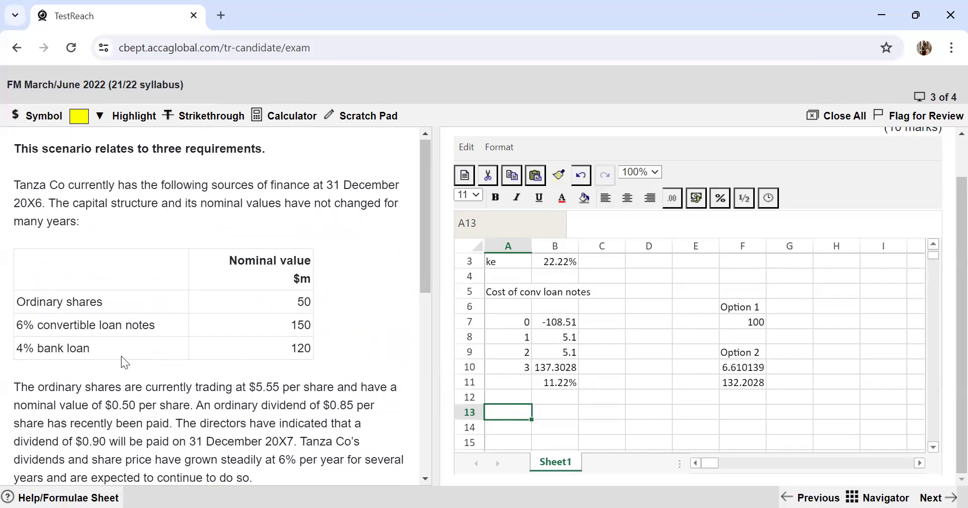
{"action": "type", "text": "Cost"}
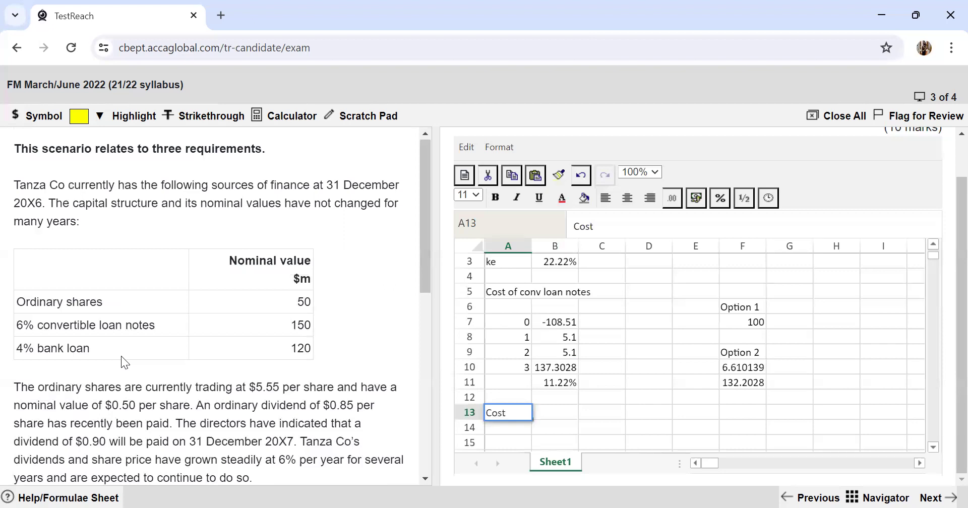
{"action": "type", "text": " of bank"}
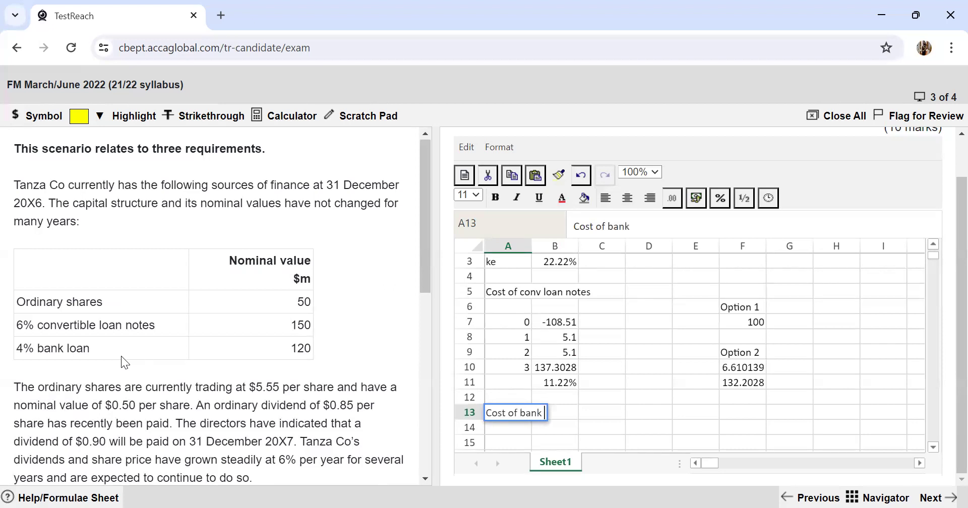
{"action": "type", "text": " loan"}
{"action": "key", "text": "Up"}
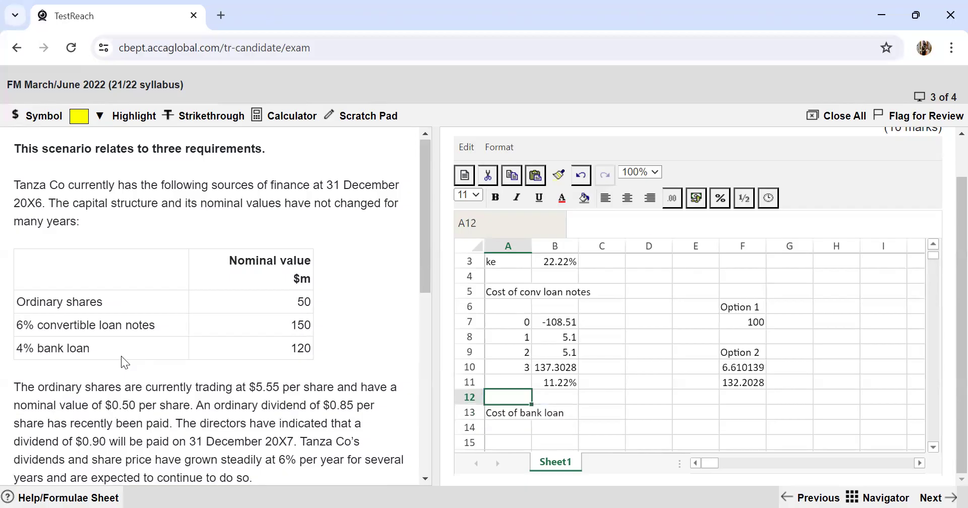
Calculate the after-tax cost of the bank loan in B14 with =4%*(1-15%).
{"action": "key", "text": "Down"}
{"action": "key", "text": "Down"}
{"action": "key", "text": "Right"}
{"action": "type", "text": "="}
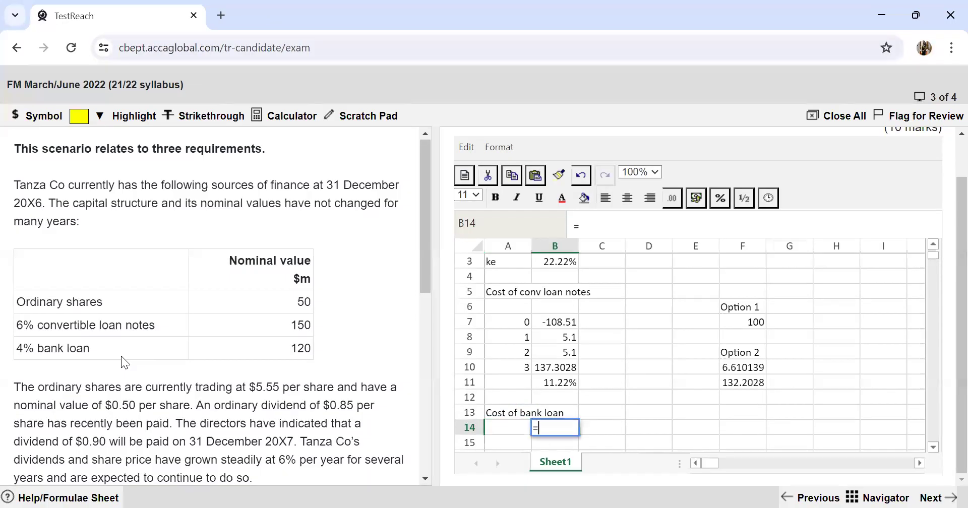
{"action": "type", "text": "4%*(1-15%)"}
{"action": "key", "text": "Return"}
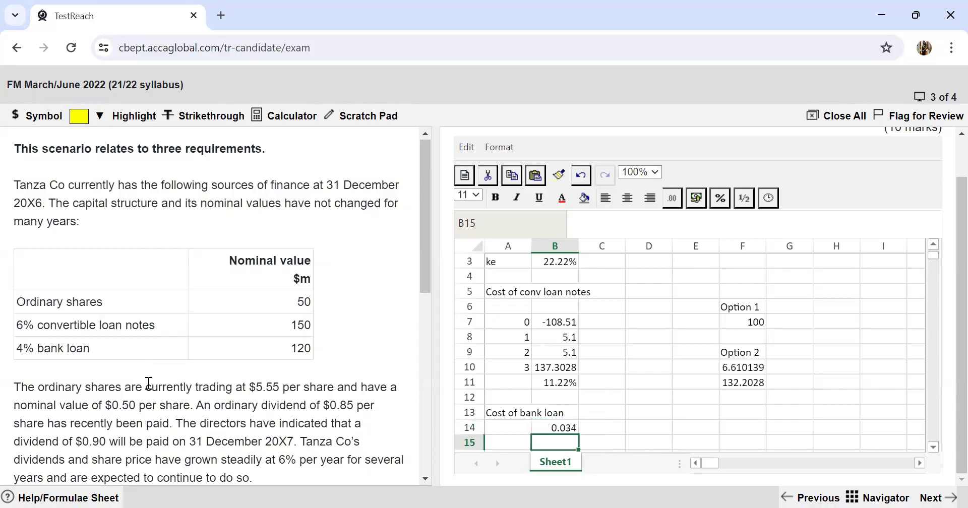
Format the bank loan cost in B14 as a percentage with two decimal places.
{"action": "left_click", "coordinate": [542, 425]}
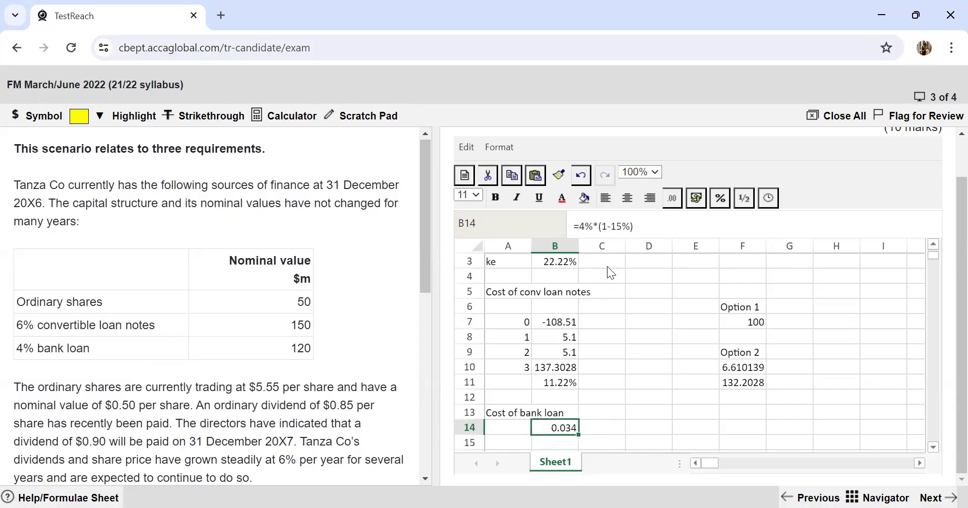
{"action": "left_click", "coordinate": [719, 199]}
{"action": "left_click", "coordinate": [745, 243]}
{"action": "scroll", "coordinate": [617, 393], "scroll_direction": "down", "scroll_amount": 1}
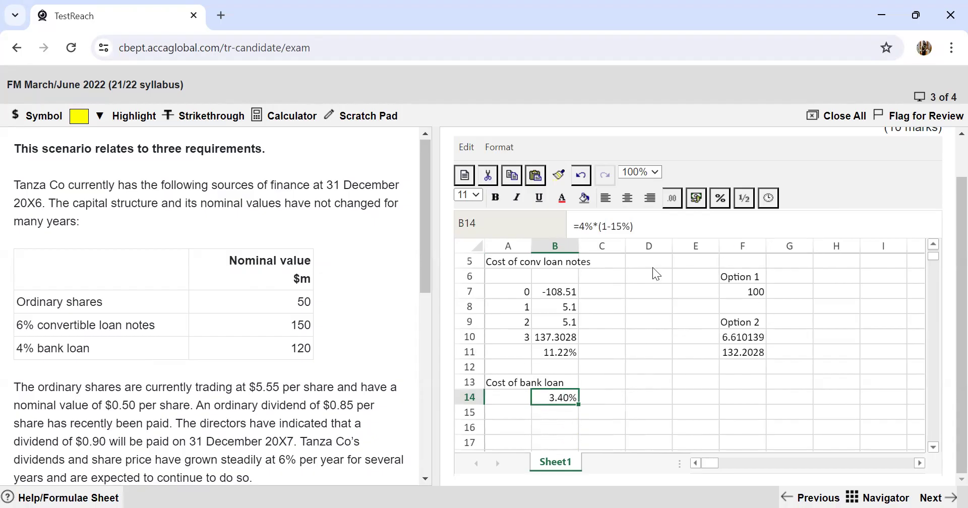
Check the market value basis wording in the requirement and enter the heading "MV of equity" in D2.
{"action": "scroll", "coordinate": [654, 258], "scroll_direction": "up", "scroll_amount": 3}
{"action": "left_click_drag", "start_coordinate": [579, 154], "coordinate": [695, 159]}
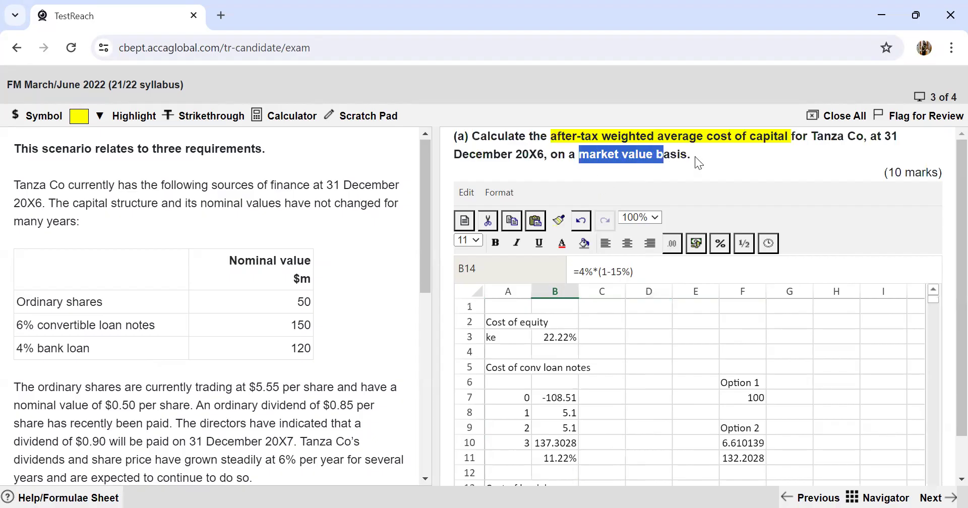
{"action": "left_click", "coordinate": [705, 149]}
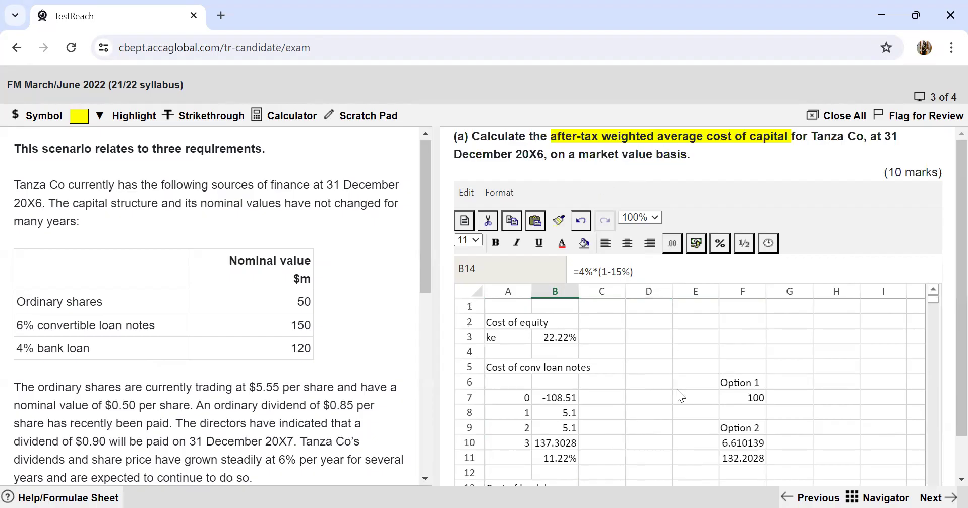
{"action": "left_click", "coordinate": [642, 323]}
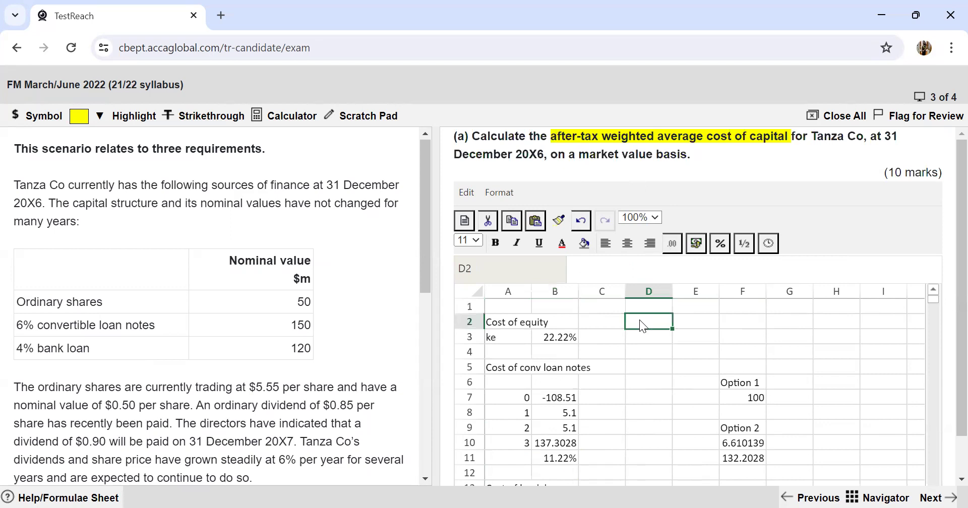
{"action": "type", "text": "MV of equity"}
{"action": "key", "text": "Return"}
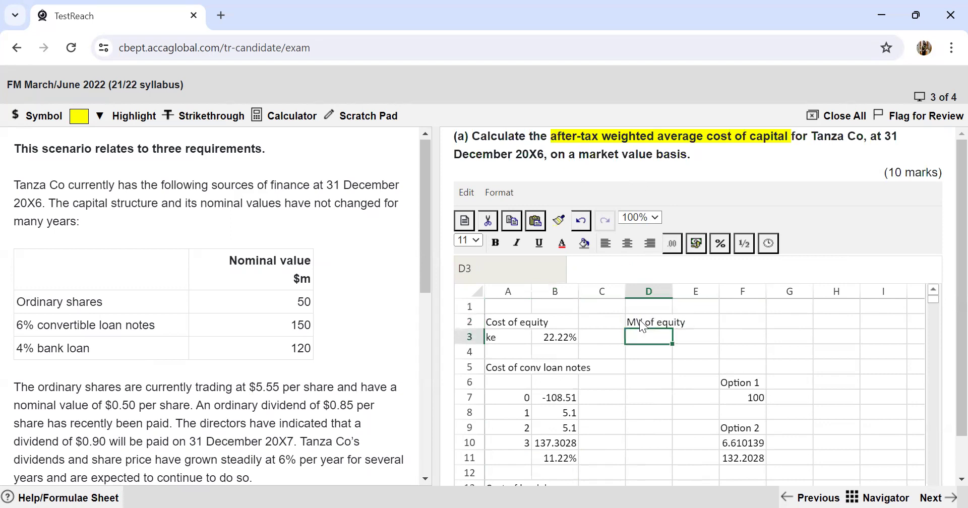
Label D3 "No of shares" and calculate the number of ordinary shares in E3 with =50/0.5.
{"action": "type", "text": "No o"}
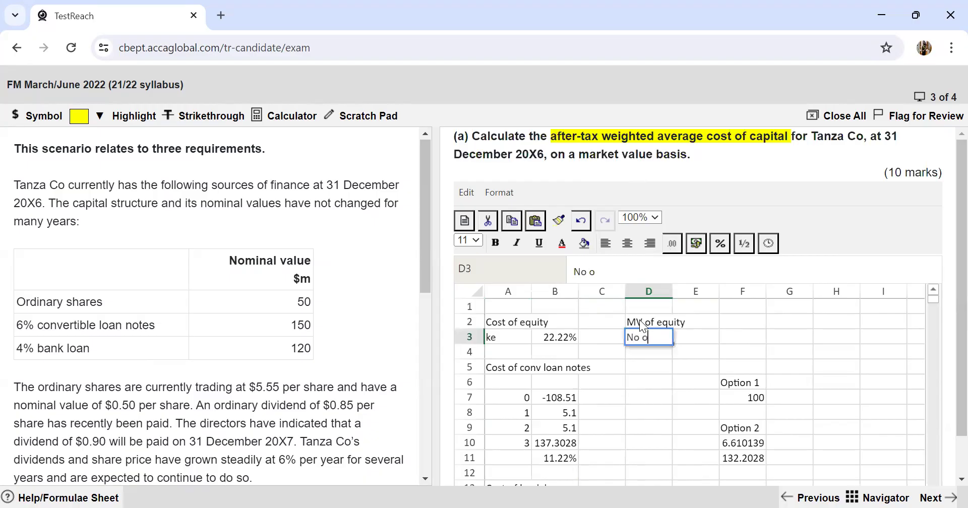
{"action": "type", "text": "f shares"}
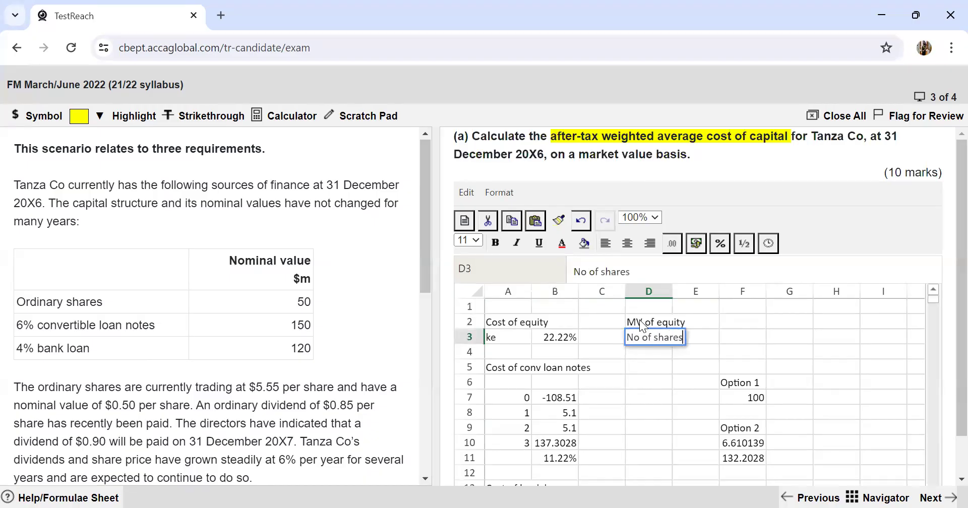
{"action": "key", "text": "Tab"}
{"action": "type", "text": "="}
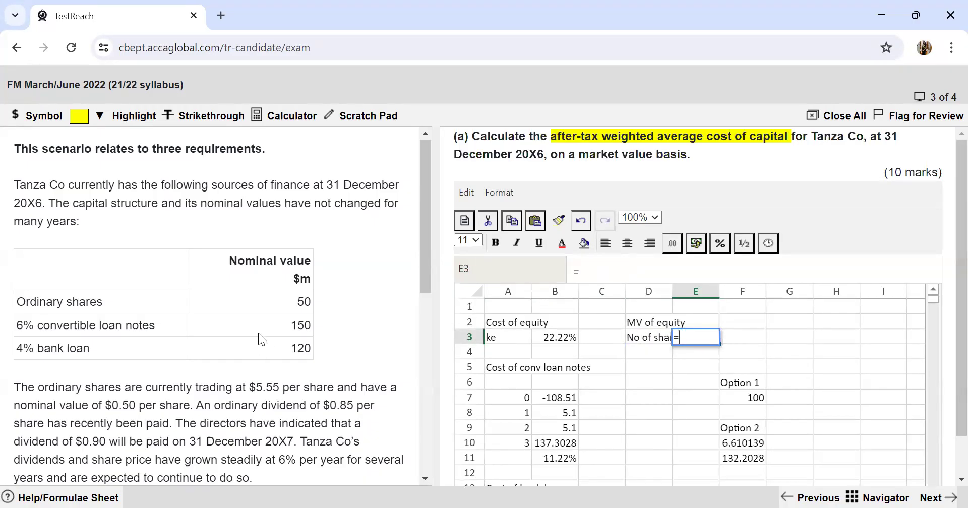
{"action": "type", "text": "50/"}
{"action": "scroll", "coordinate": [211, 349], "scroll_direction": "down", "scroll_amount": 2}
{"action": "type", "text": "0.5"}
{"action": "key", "text": "Return"}
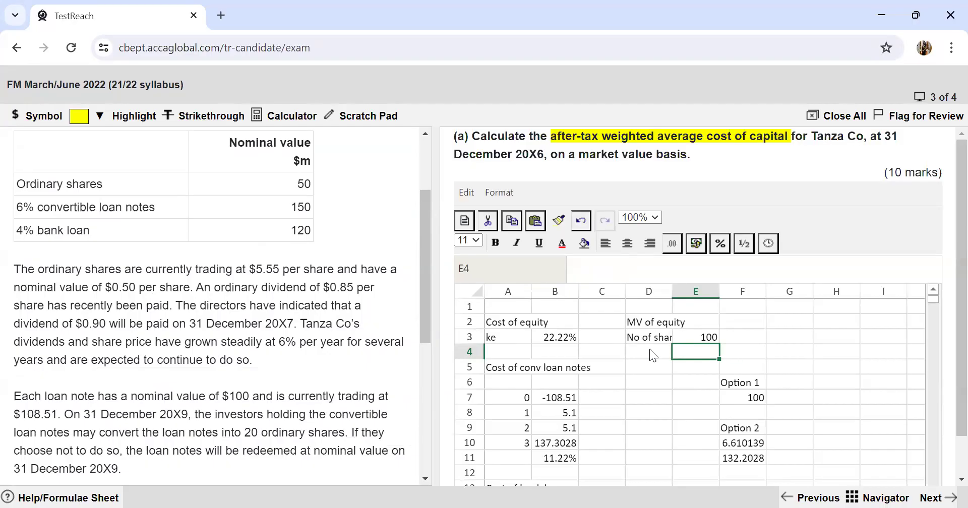
Calculate the market value of equity in E2 with =E3*5.55.
{"action": "left_click", "coordinate": [696, 321]}
{"action": "type", "text": "="}
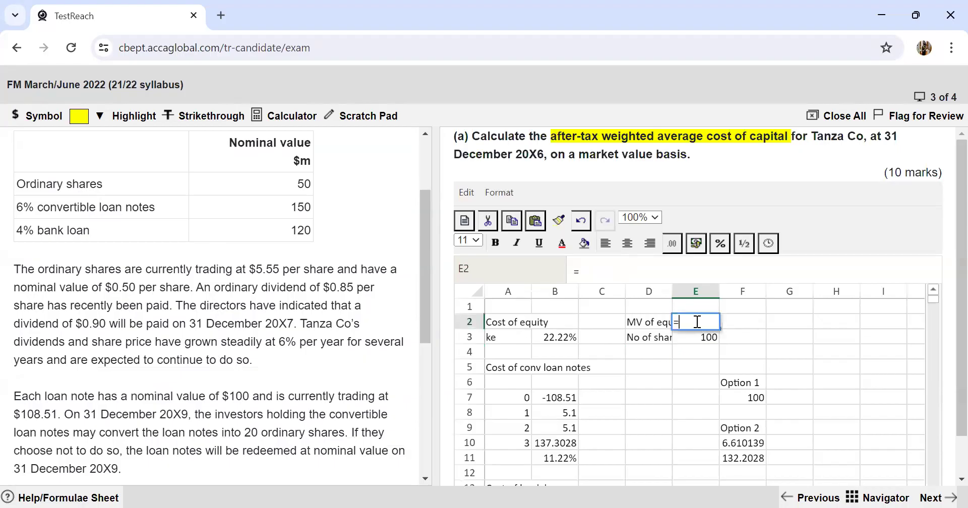
{"action": "left_click", "coordinate": [687, 339]}
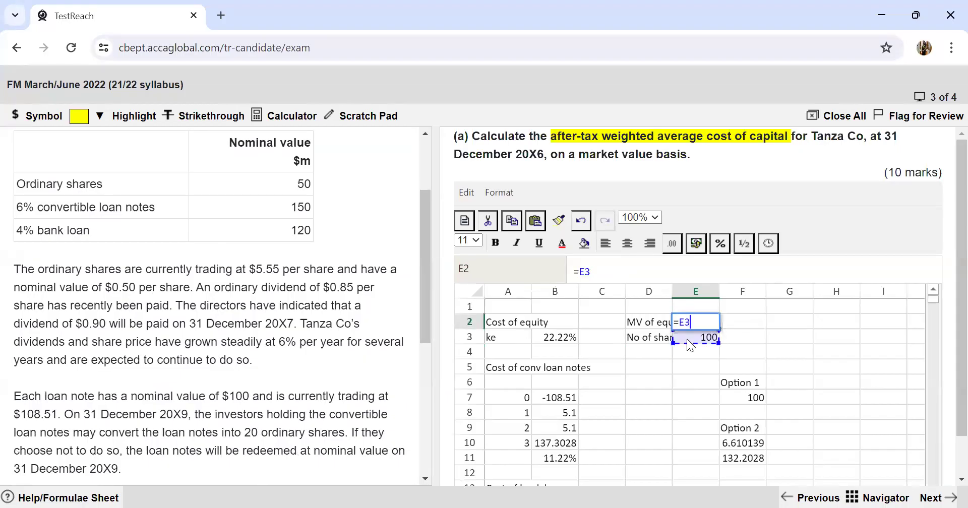
{"action": "type", "text": "*5.55"}
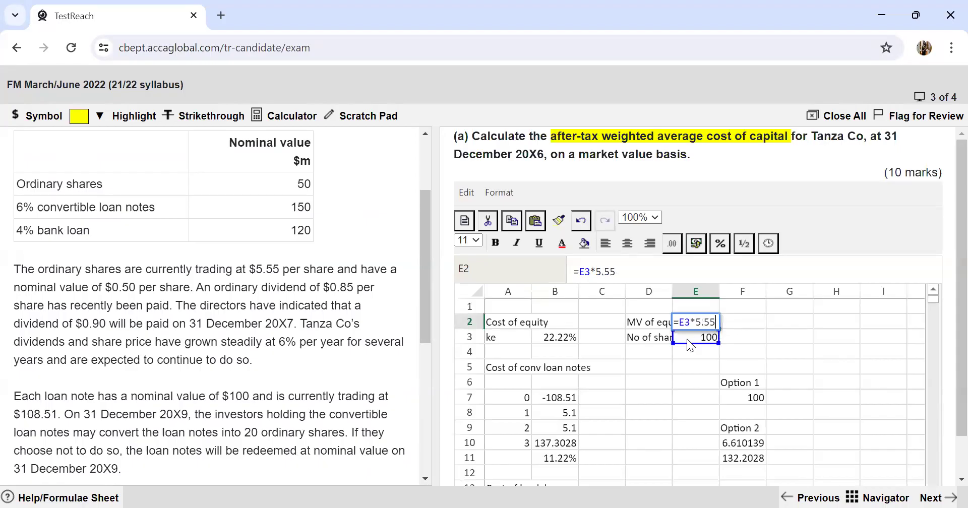
{"action": "key", "text": "Return"}
{"action": "left_click", "coordinate": [698, 326]}
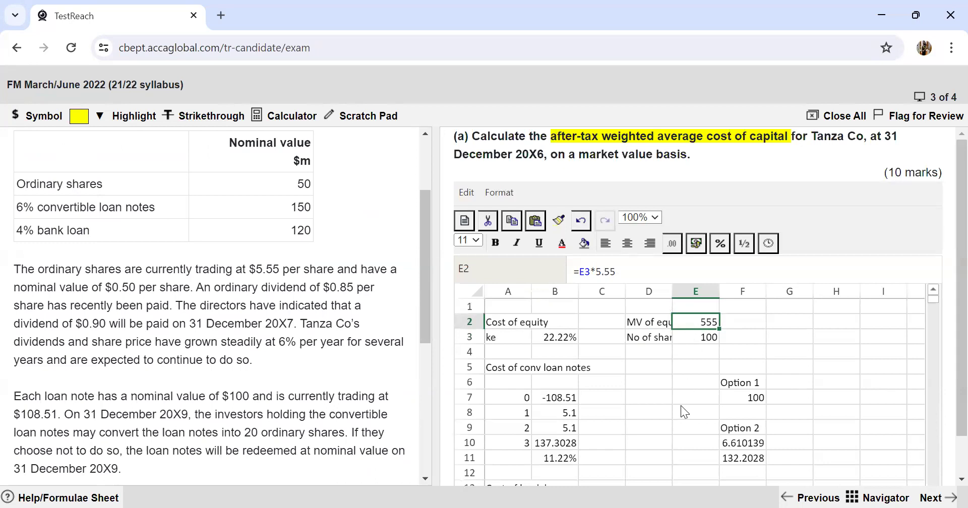
Enter the labels "MV" in D5 and "No of LN" in D6 beside the convertible loan notes workings.
{"action": "scroll", "coordinate": [681, 413], "scroll_direction": "down", "scroll_amount": 1}
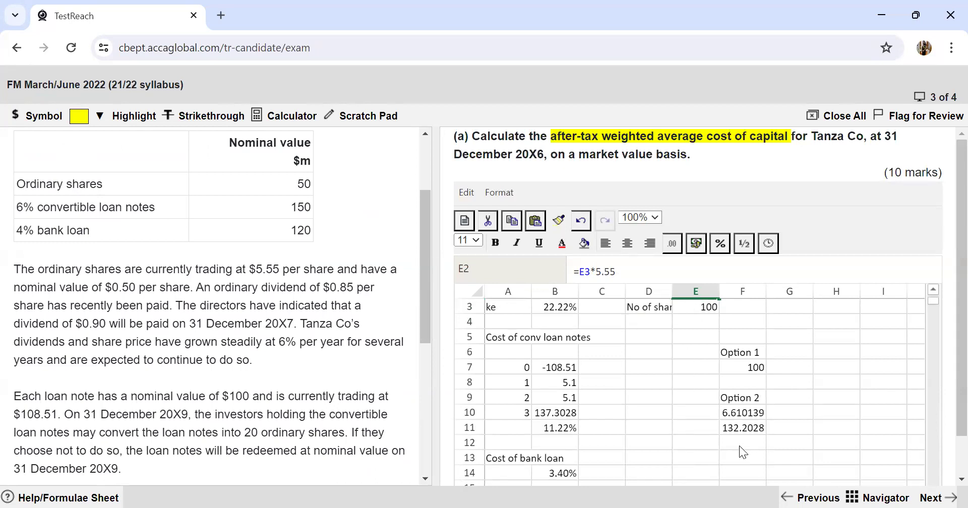
{"action": "left_click", "coordinate": [639, 340]}
{"action": "left_click", "coordinate": [641, 362]}
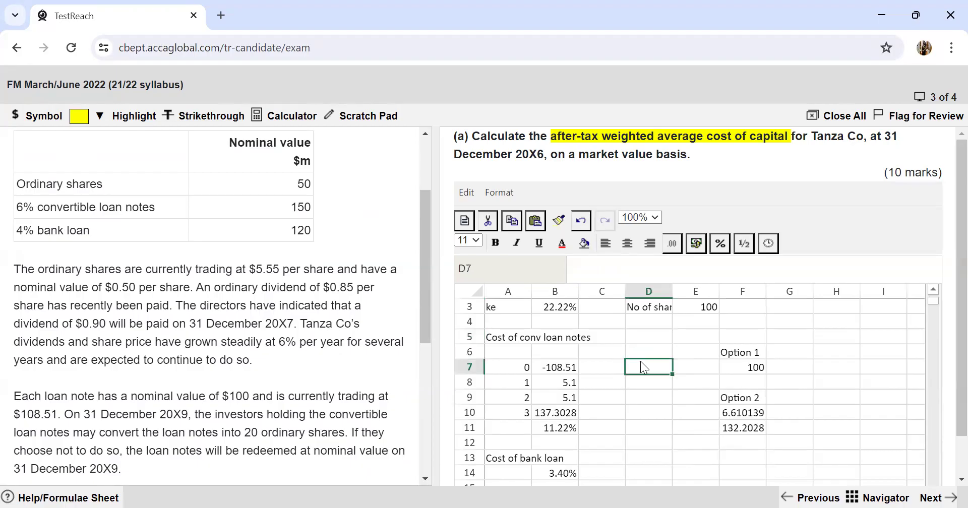
{"action": "left_click", "coordinate": [650, 338]}
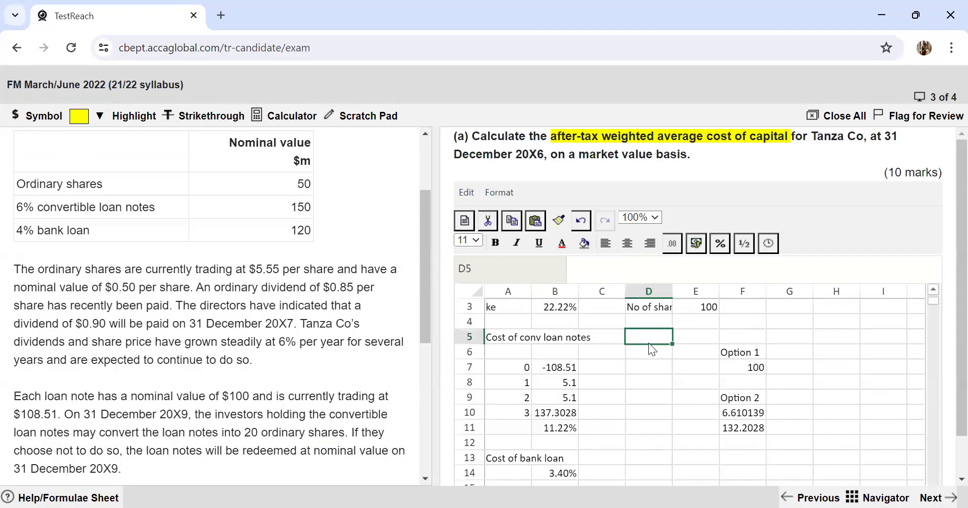
{"action": "type", "text": "MV"}
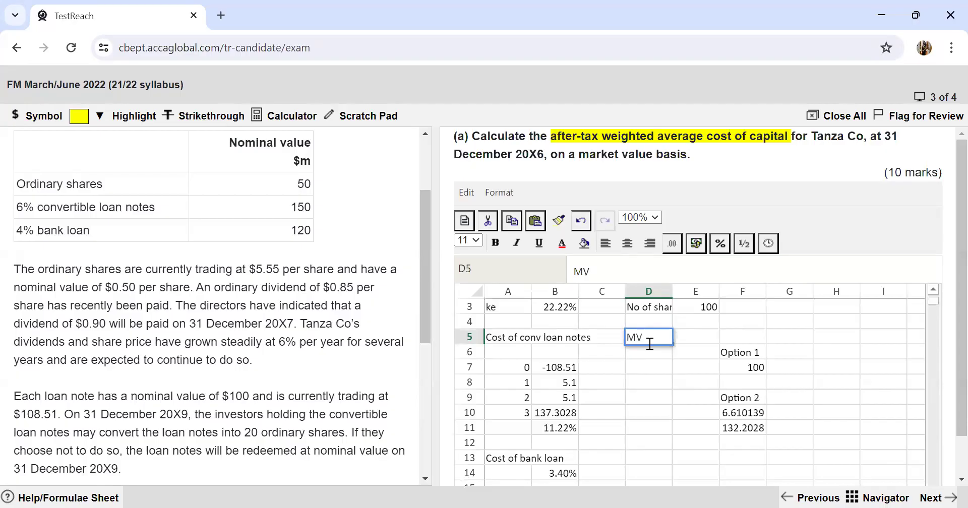
{"action": "key", "text": "Return"}
{"action": "type", "text": "No of"}
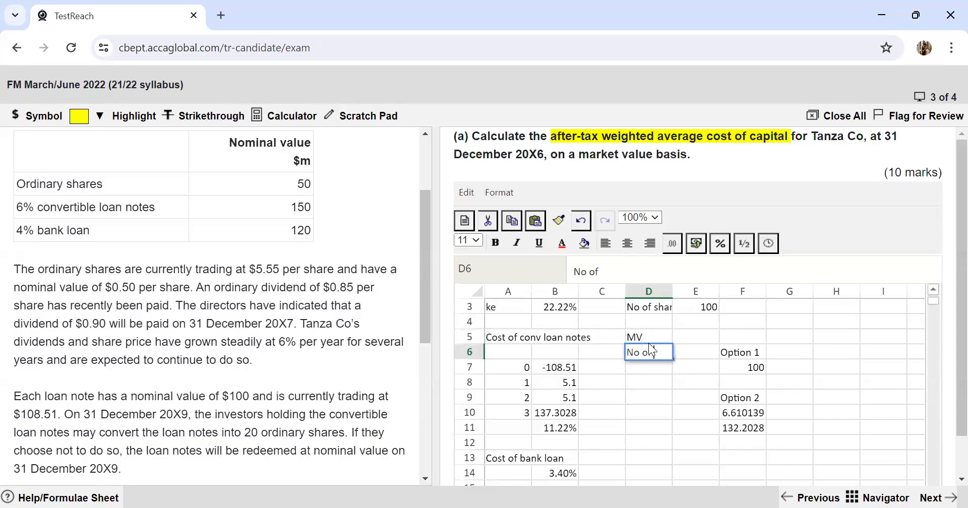
{"action": "type", "text": " N"}
{"action": "key", "text": "BackSpace"}
{"action": "type", "text": "LN"}
{"action": "key", "text": "Tab"}
Calculate the number of convertible loan notes in E6 with =150000000/100.
{"action": "type", "text": "="}
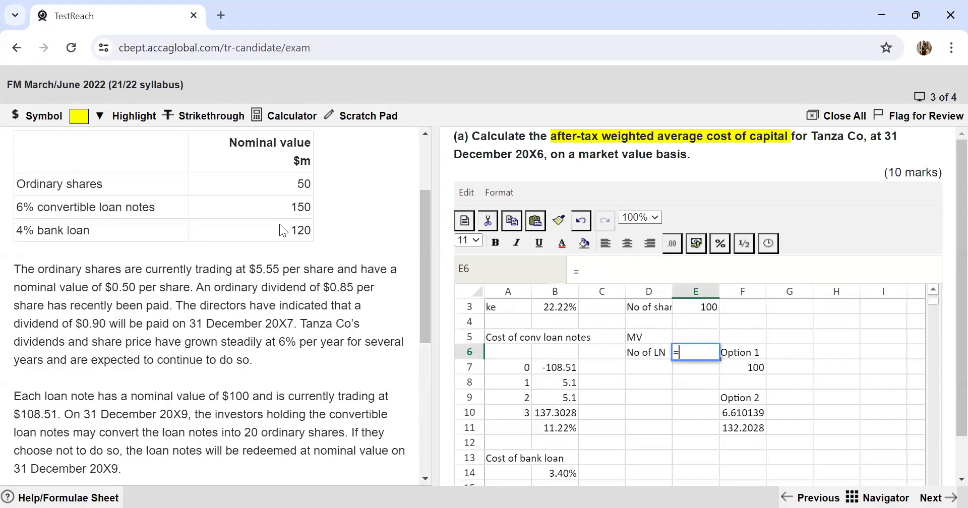
{"action": "type", "text": "50"}
{"action": "type", "text": "00"}
{"action": "type", "text": "0000/1"}
{"action": "type", "text": "00"}
{"action": "key", "text": "Return"}
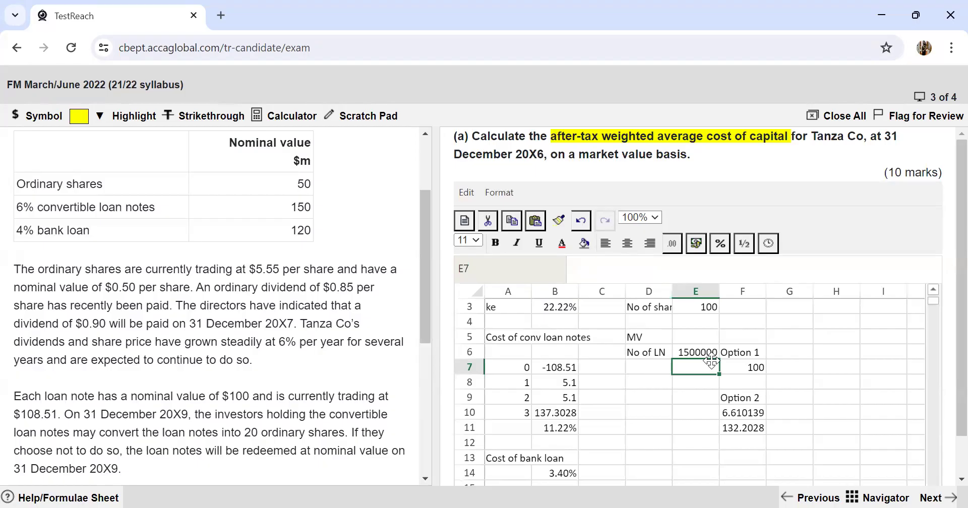
Shorten the loan note count formula in E6 to =150/100 so that it works in millions.
{"action": "left_click", "coordinate": [684, 341]}
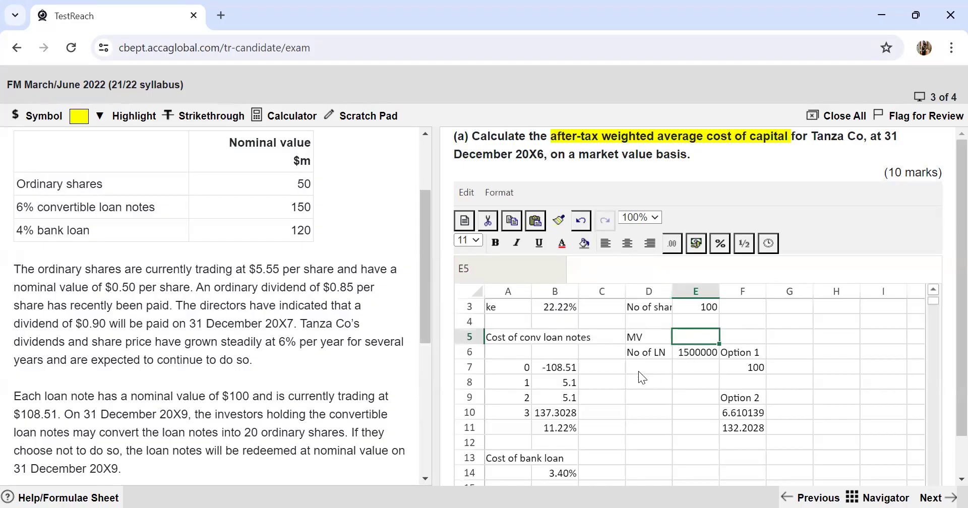
{"action": "left_click", "coordinate": [687, 355]}
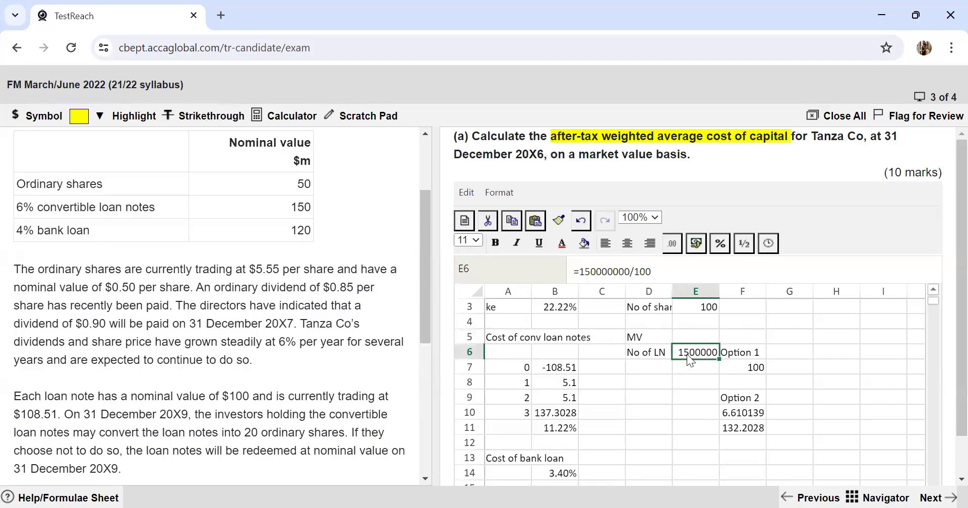
{"action": "left_click", "coordinate": [629, 273]}
{"action": "key", "text": "BackSpace"}
{"action": "key", "text": "BackSpace"}
{"action": "key", "text": "BackSpace"}
{"action": "key", "text": "BackSpace"}
{"action": "key", "text": "BackSpace"}
{"action": "key", "text": "BackSpace"}
{"action": "key", "text": "Return"}
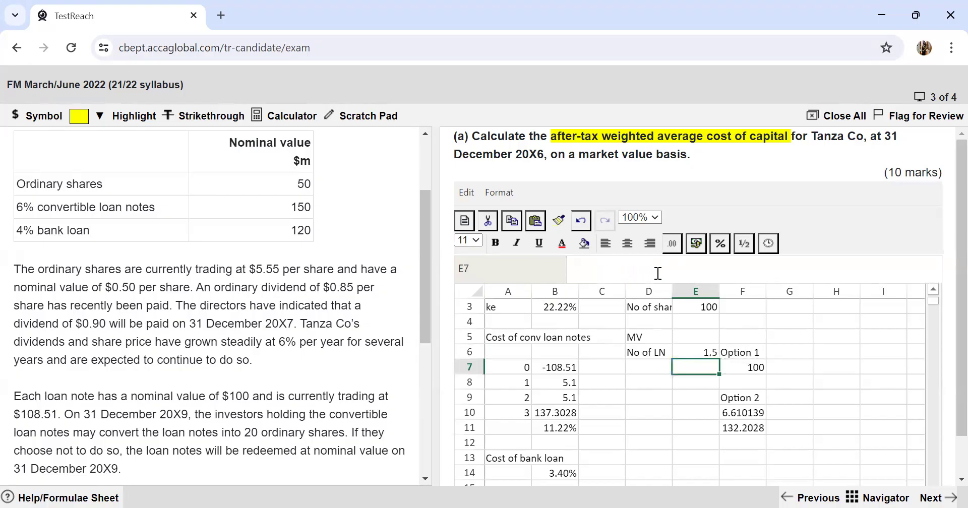
Calculate the market value of the convertible loan notes in E5 with =E6*(-B7).
{"action": "left_click", "coordinate": [698, 338]}
{"action": "type", "text": "="}
{"action": "left_click", "coordinate": [701, 356]}
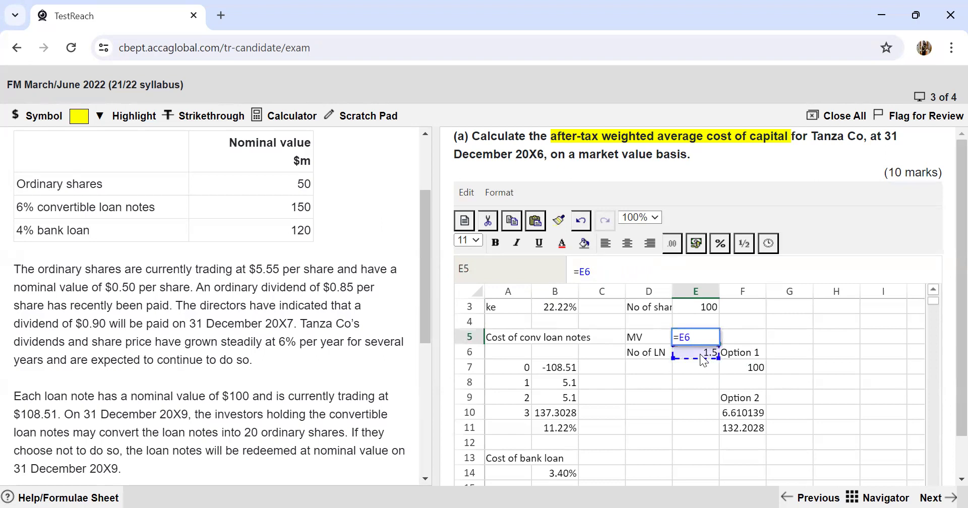
{"action": "type", "text": "*(-"}
{"action": "left_click", "coordinate": [554, 366]}
{"action": "type", "text": ")"}
{"action": "key", "text": "Return"}
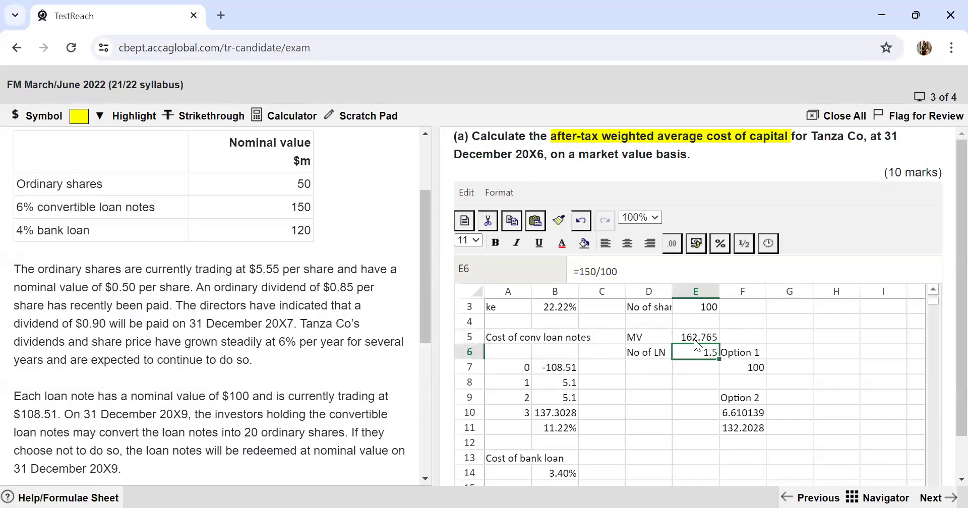
{"action": "left_click", "coordinate": [692, 339]}
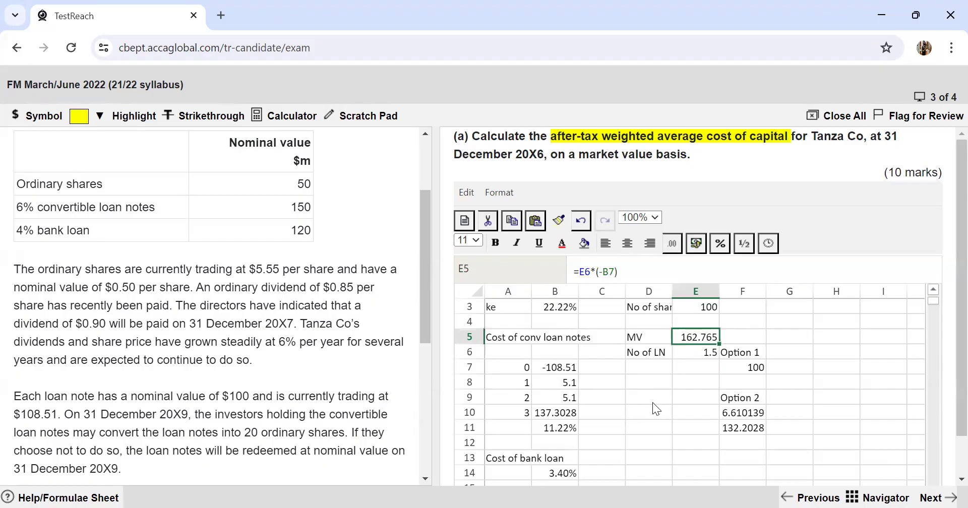
Label D14 "MV" in the bank loan section and enter =120 in E14.
{"action": "scroll", "coordinate": [707, 429], "scroll_direction": "down", "scroll_amount": 1}
{"action": "left_click", "coordinate": [685, 443]}
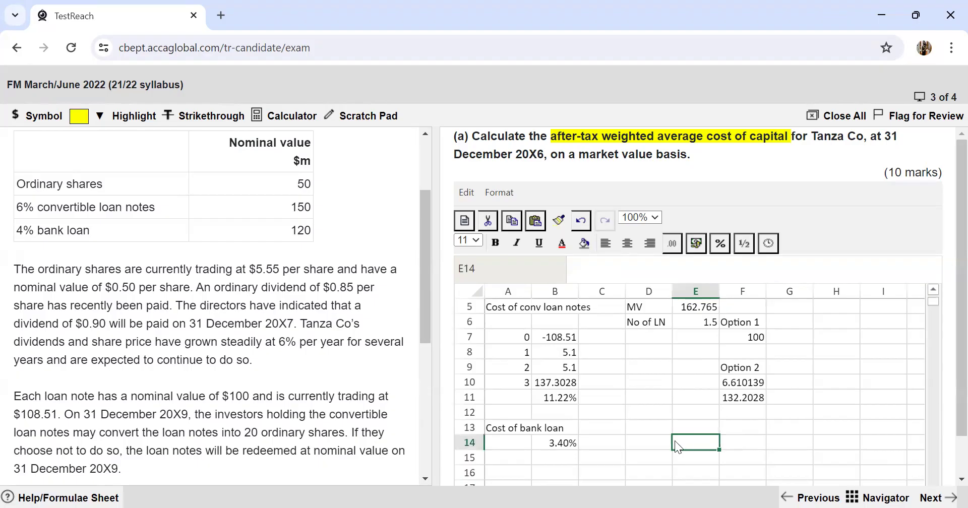
{"action": "left_click", "coordinate": [652, 447]}
{"action": "type", "text": "MV"}
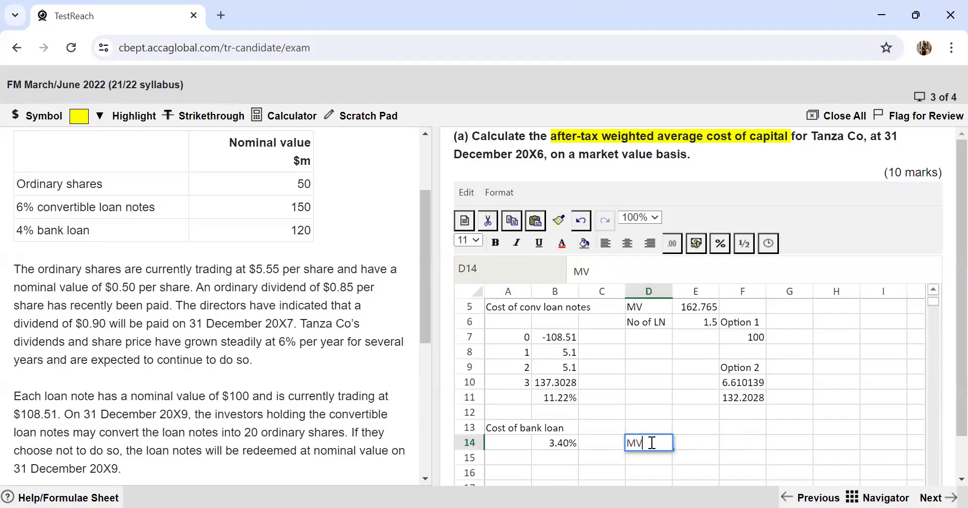
{"action": "key", "text": "Tab"}
{"action": "type", "text": "="}
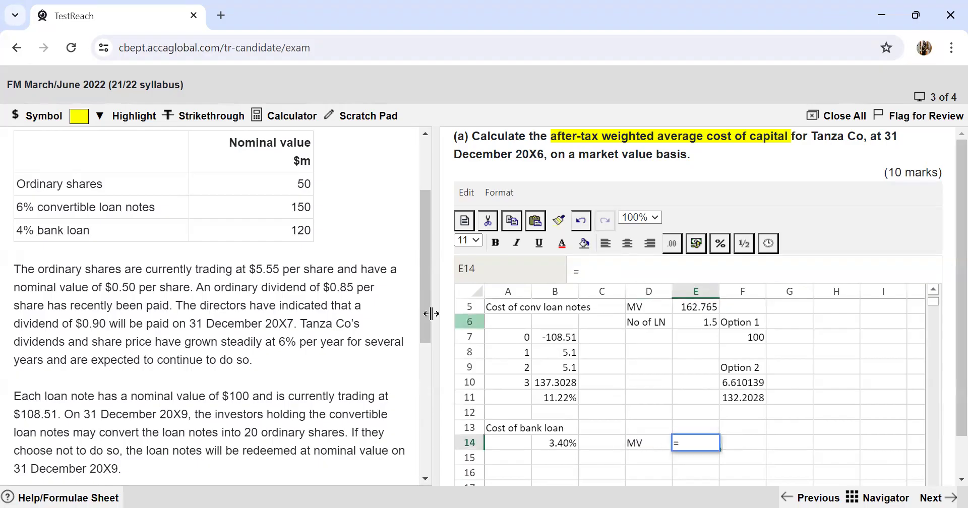
{"action": "type", "text": "120"}
{"action": "key", "text": "Return"}
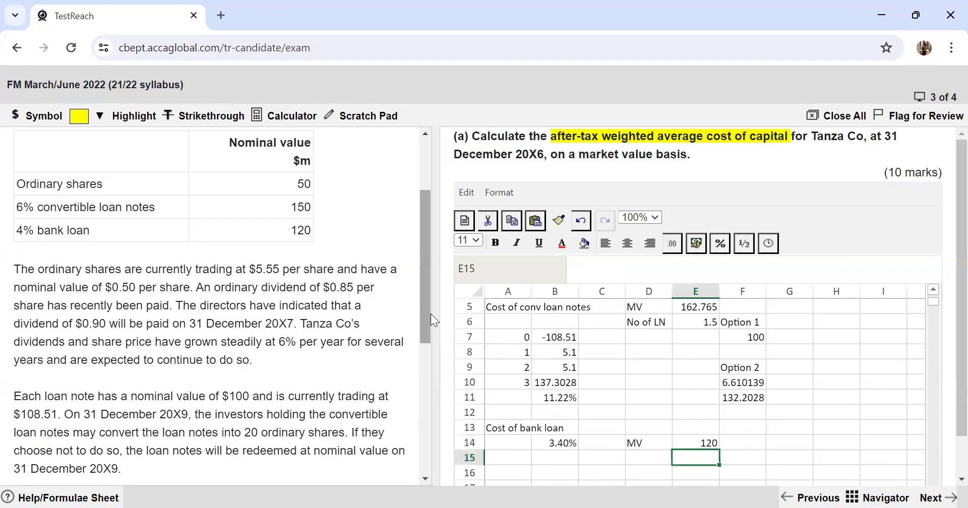
Total the market values of the three finance sources in E15 with =E14+E5+E2.
{"action": "type", "text": "="}
{"action": "key", "text": "Up"}
{"action": "type", "text": "+"}
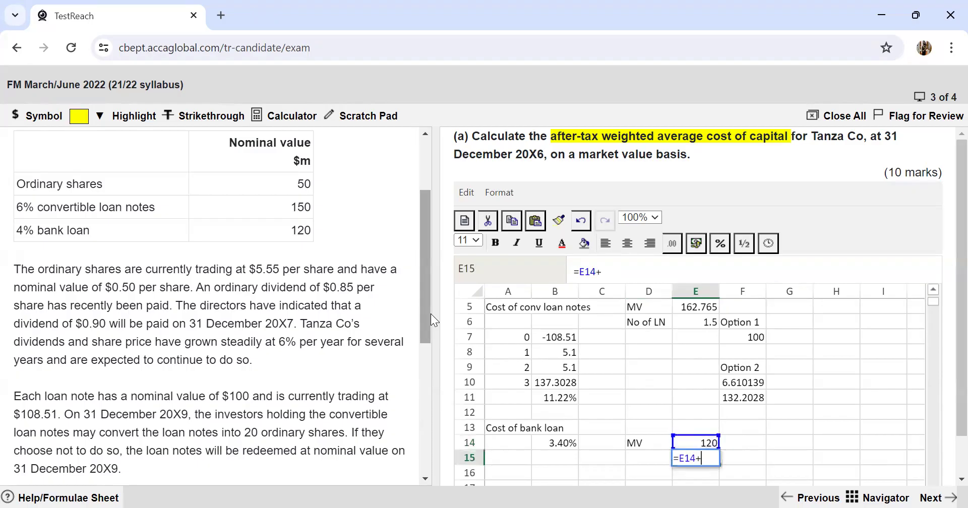
{"action": "left_click", "coordinate": [701, 308]}
{"action": "type", "text": "+"}
{"action": "scroll", "coordinate": [664, 367], "scroll_direction": "up", "scroll_amount": 2}
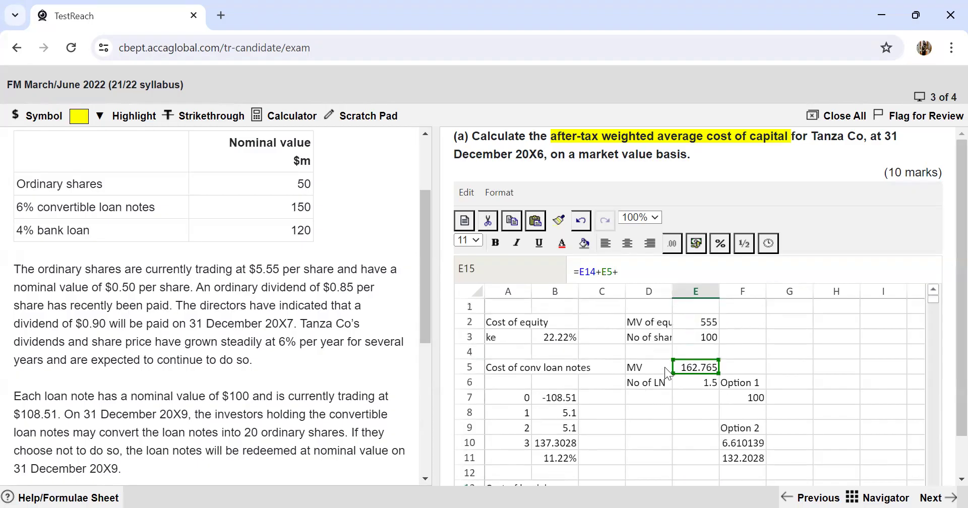
{"action": "left_click", "coordinate": [701, 325]}
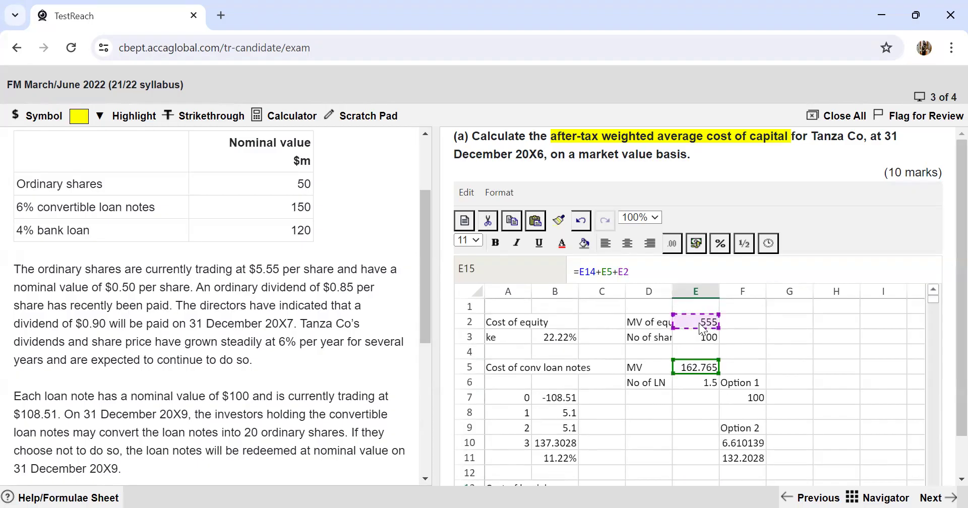
{"action": "key", "text": "Return"}
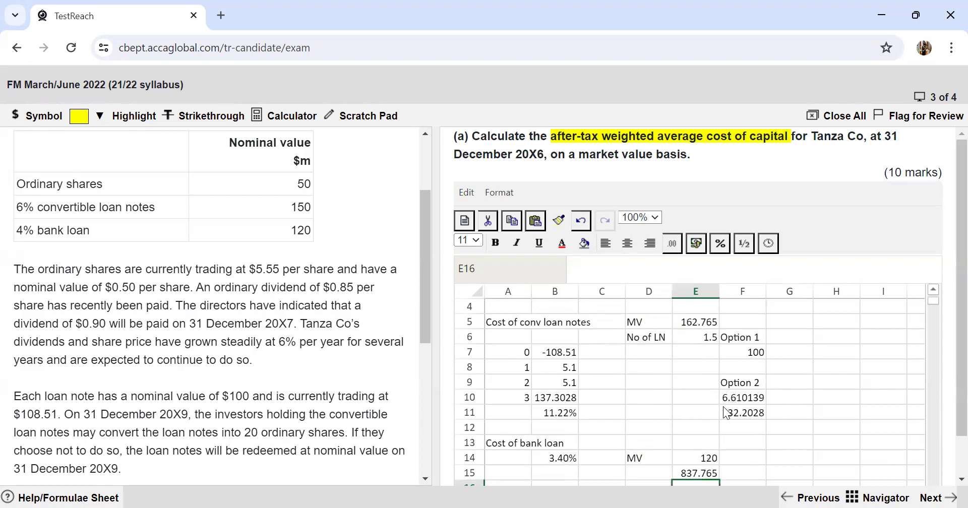
Label cell A17 "WACC" below the bank loan section.
{"action": "scroll", "coordinate": [724, 411], "scroll_direction": "down", "scroll_amount": 4}
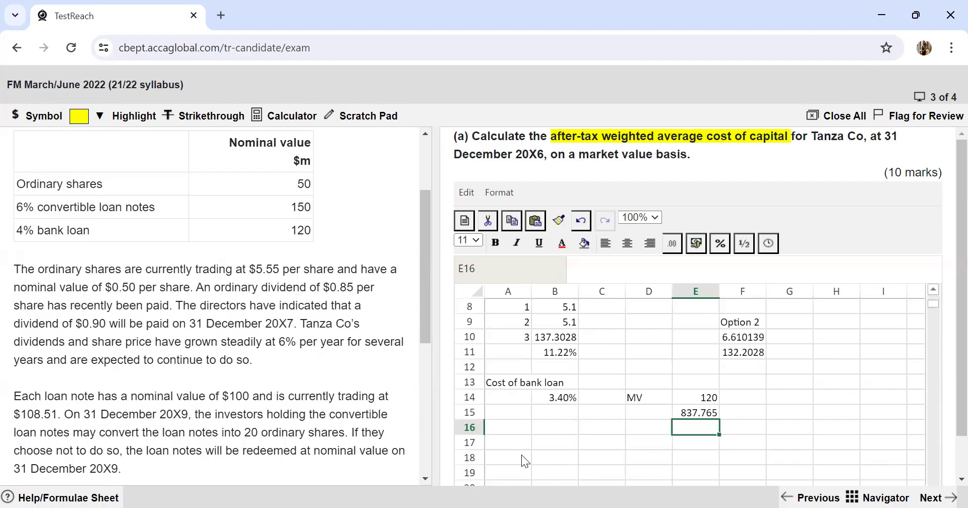
{"action": "left_click", "coordinate": [510, 438]}
{"action": "type", "text": "WACC"}
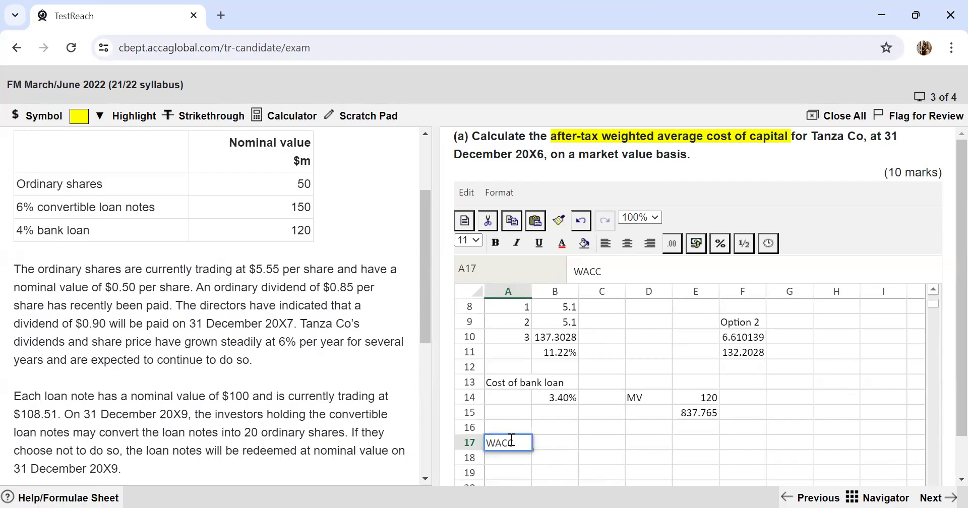
{"action": "key", "text": "Tab"}
Start the WACC formula in B17 with the bank loan's weighted cost, =((B14*(E14/E15).
{"action": "type", "text": "="}
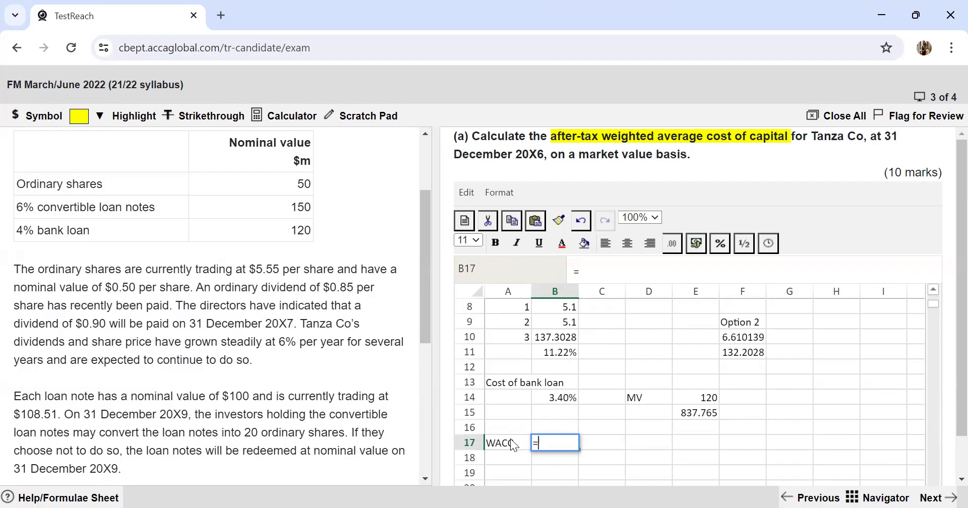
{"action": "type", "text": "(("}
{"action": "left_click", "coordinate": [565, 398]}
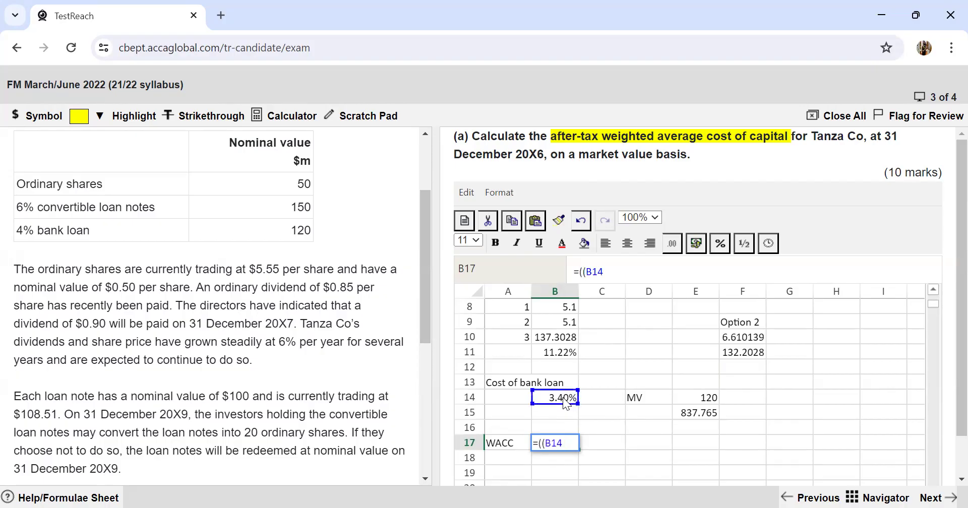
{"action": "type", "text": "*("}
{"action": "left_click", "coordinate": [681, 404]}
{"action": "type", "text": "/"}
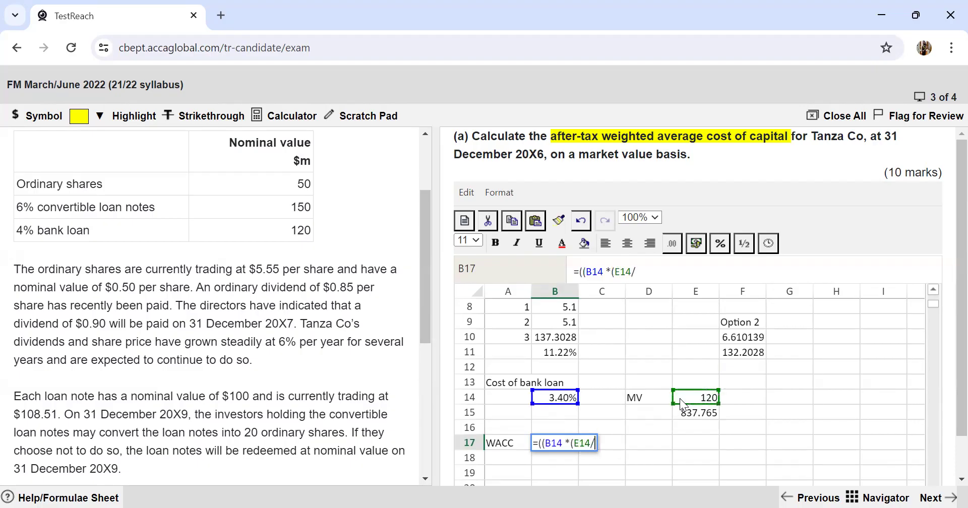
{"action": "left_click", "coordinate": [684, 419]}
{"action": "type", "text": ")"}
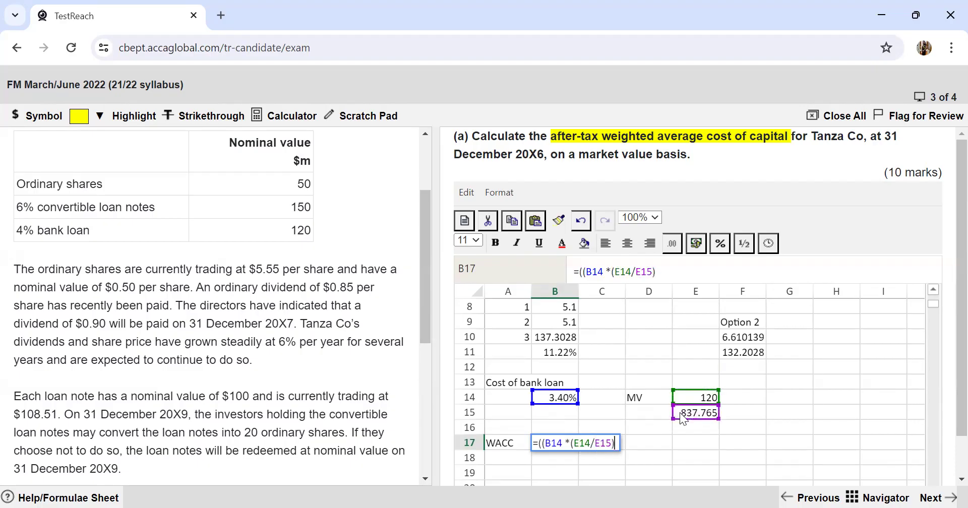
Add the convertible loan notes' weighted cost, (B11*(E5/E15)), to the WACC formula in B17.
{"action": "type", "text": ")+(("}
{"action": "scroll", "coordinate": [627, 356], "scroll_direction": "up", "scroll_amount": 3}
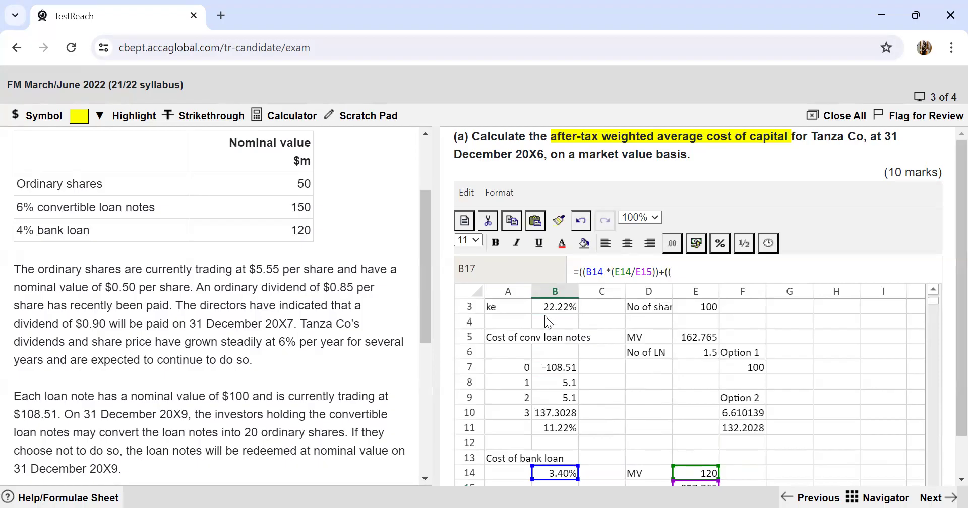
{"action": "left_click", "coordinate": [567, 431]}
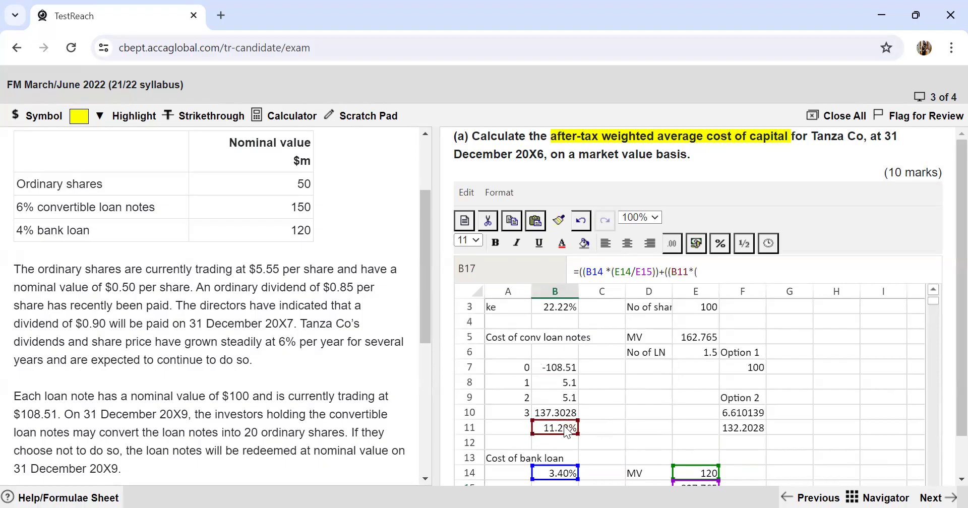
{"action": "left_click", "coordinate": [692, 341]}
{"action": "type", "text": "/"}
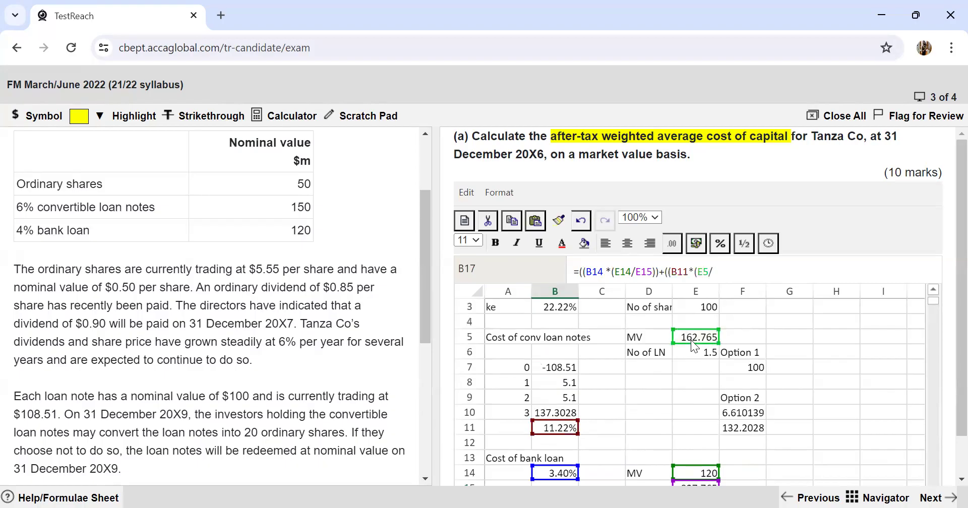
{"action": "scroll", "coordinate": [687, 371], "scroll_direction": "down", "scroll_amount": 1}
{"action": "left_click", "coordinate": [694, 461]}
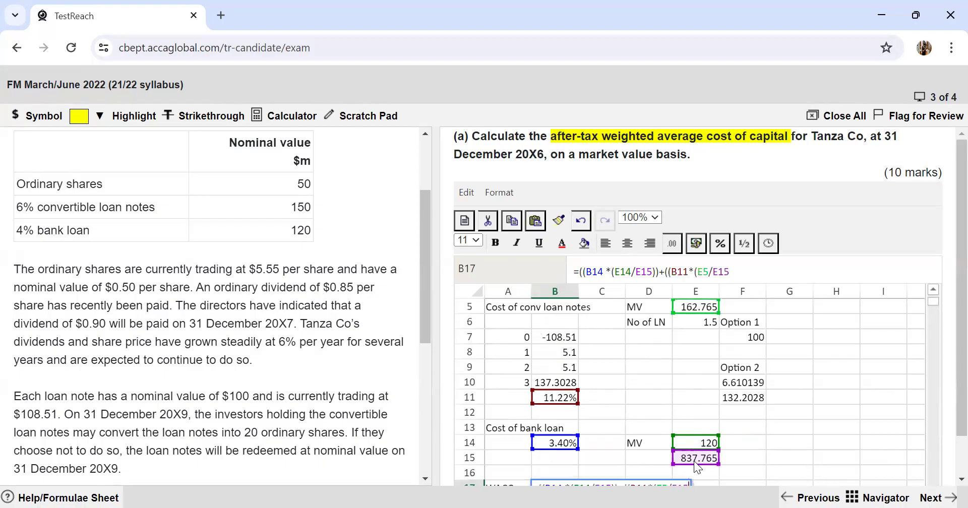
{"action": "type", "text": "))+("}
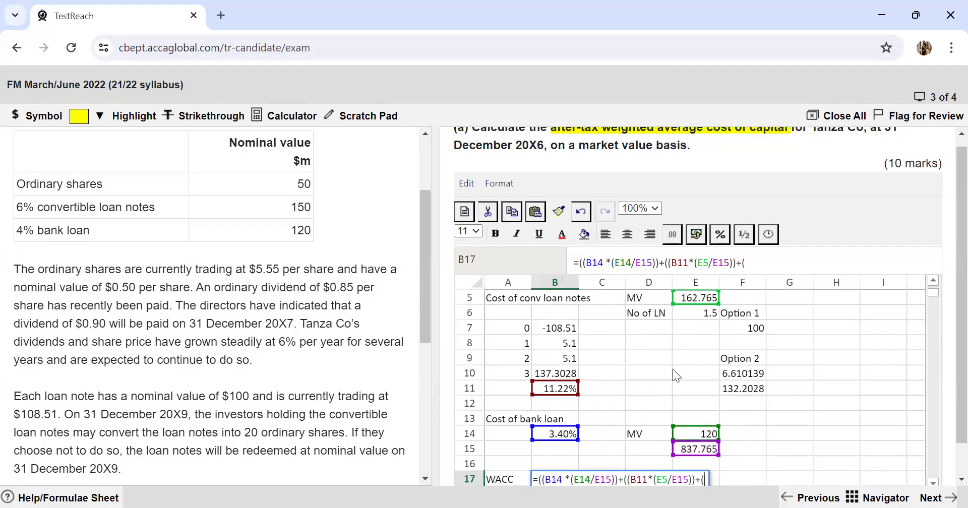
Complete the WACC formula in B17 by adding the equity's weighted cost, (B3*(E2/E15)), and closing all brackets.
{"action": "scroll", "coordinate": [672, 369], "scroll_direction": "up", "scroll_amount": 2}
{"action": "left_click", "coordinate": [542, 330]}
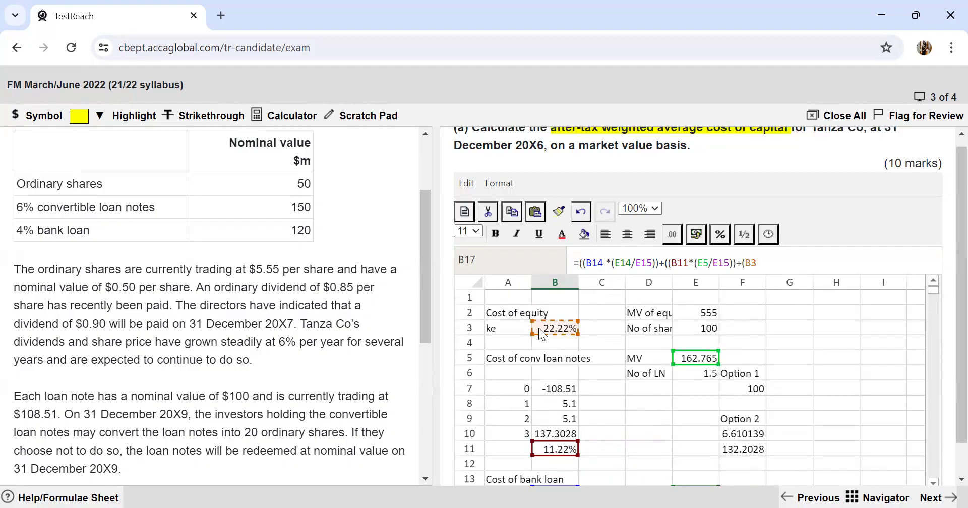
{"action": "type", "text": "*("}
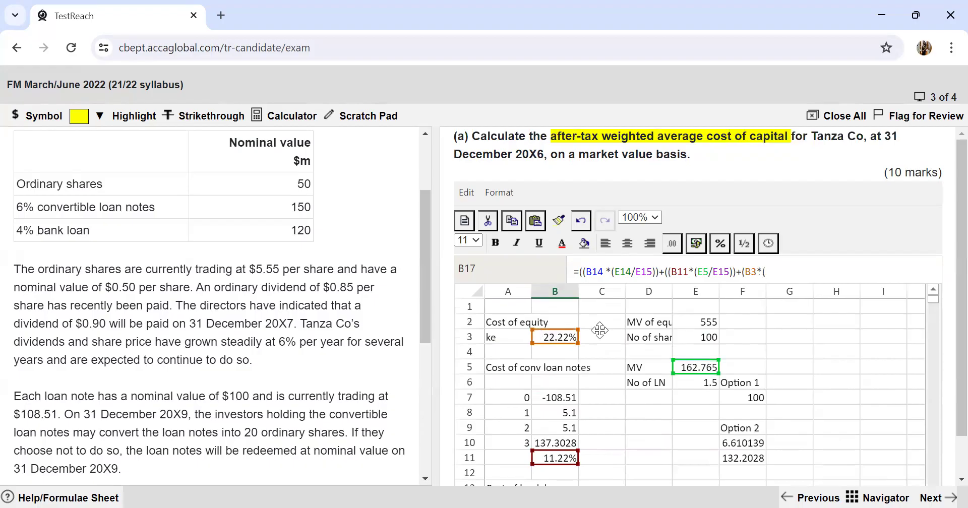
{"action": "left_click", "coordinate": [705, 321]}
{"action": "type", "text": "/"}
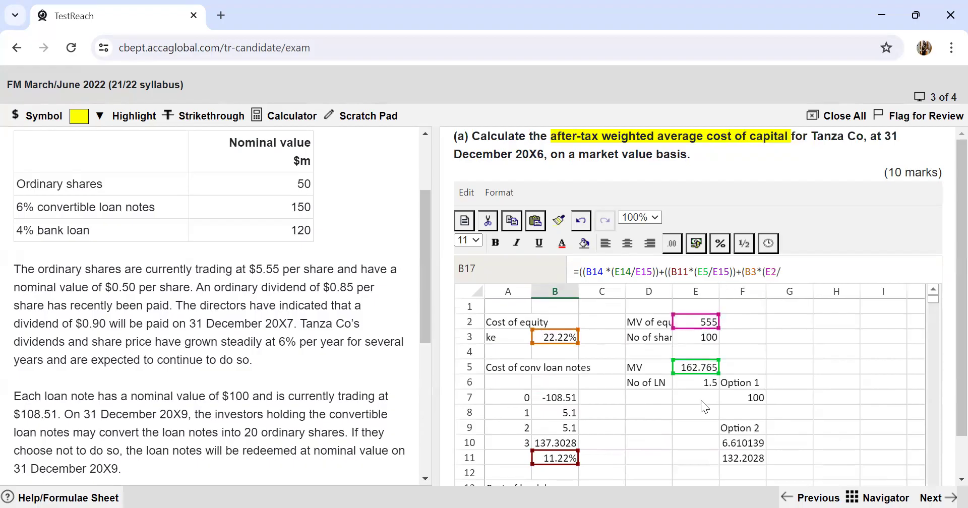
{"action": "scroll", "coordinate": [700, 401], "scroll_direction": "down", "scroll_amount": 3}
{"action": "left_click", "coordinate": [686, 384]}
{"action": "type", "text": "))))"}
{"action": "key", "text": "Return"}
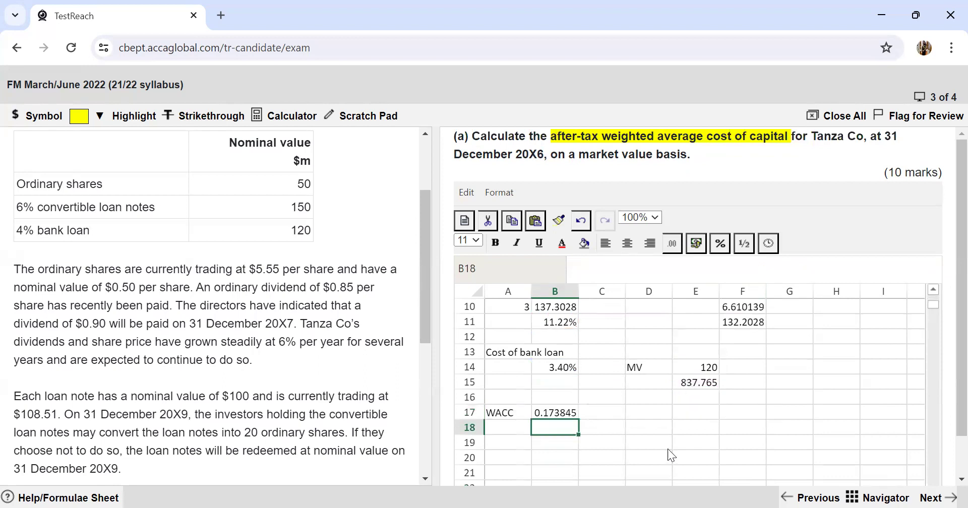
Format the WACC result in B17 as a percentage with two decimal places (0.00%).
{"action": "left_click", "coordinate": [554, 414]}
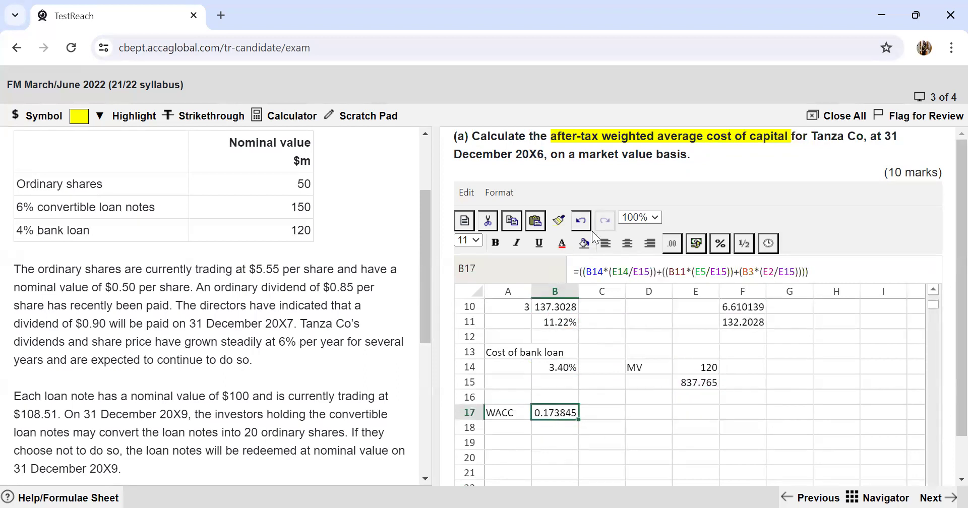
{"action": "left_click", "coordinate": [692, 250]}
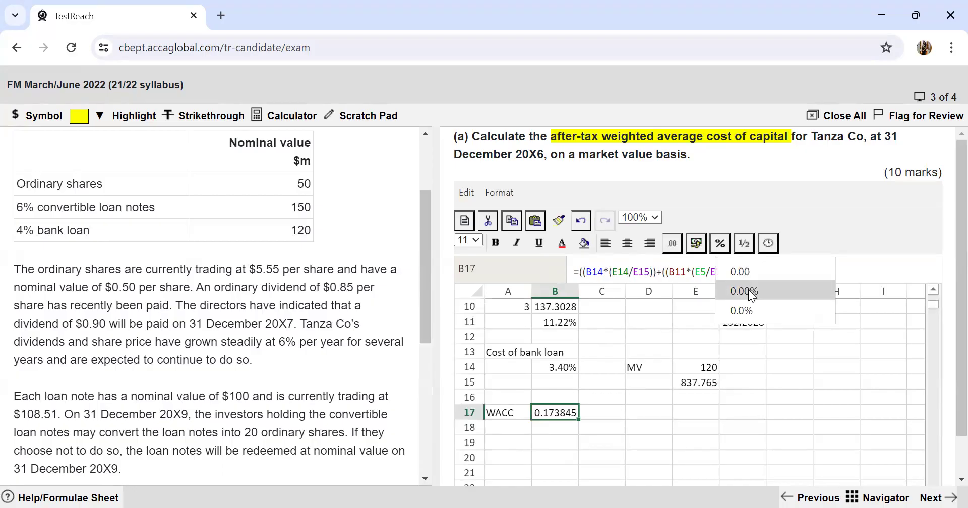
{"action": "left_click", "coordinate": [749, 289]}
{"action": "left_click", "coordinate": [653, 442]}
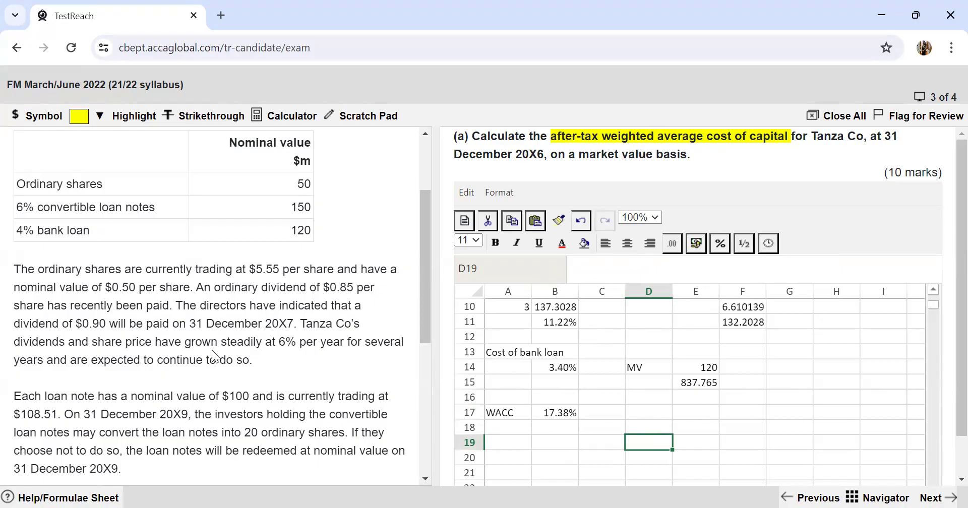
Look over the scenario and the completed worksheet, and move on to exam item 4 of 4 with requirement (b).
{"action": "scroll", "coordinate": [212, 350], "scroll_direction": "down", "scroll_amount": 5}
{"action": "scroll", "coordinate": [611, 404], "scroll_direction": "down", "scroll_amount": 1}
{"action": "scroll", "coordinate": [610, 404], "scroll_direction": "up", "scroll_amount": 4}
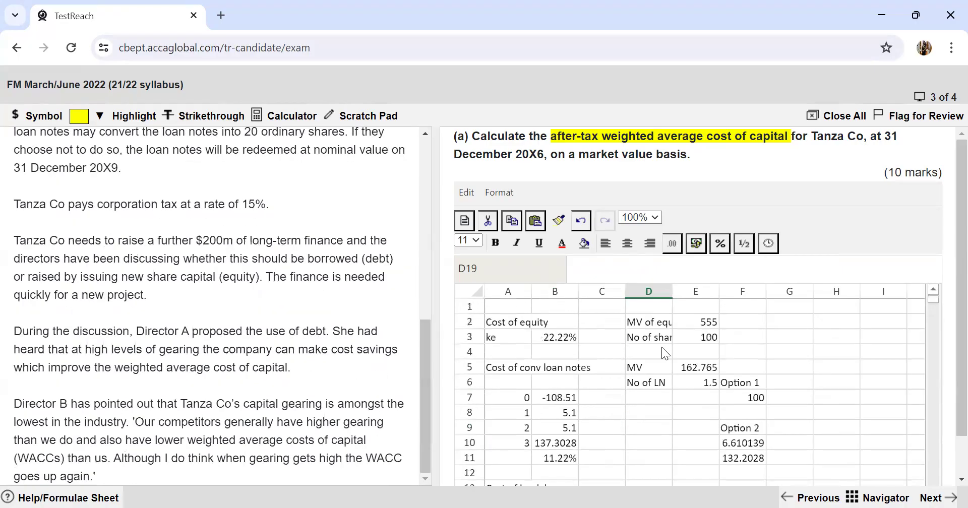
{"action": "scroll", "coordinate": [947, 426], "scroll_direction": "down", "scroll_amount": 1}
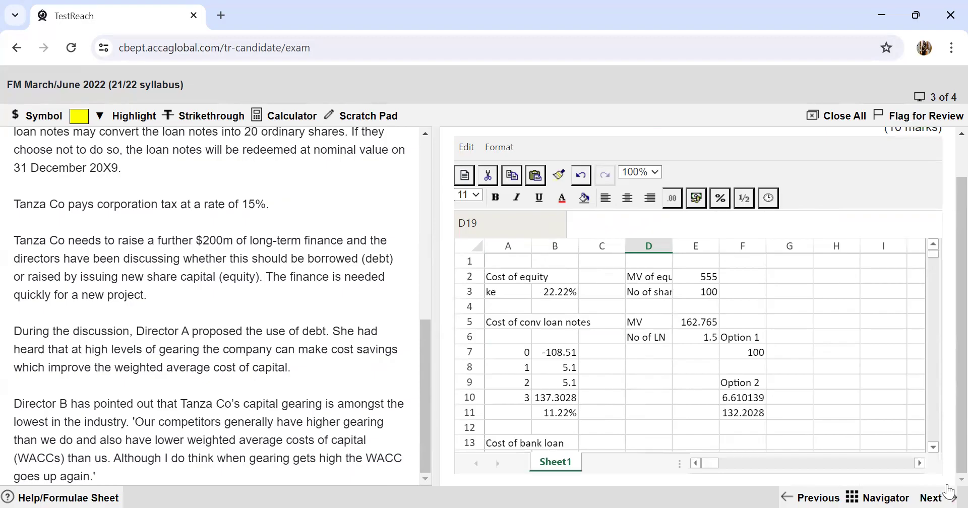
{"action": "left_click", "coordinate": [938, 496]}
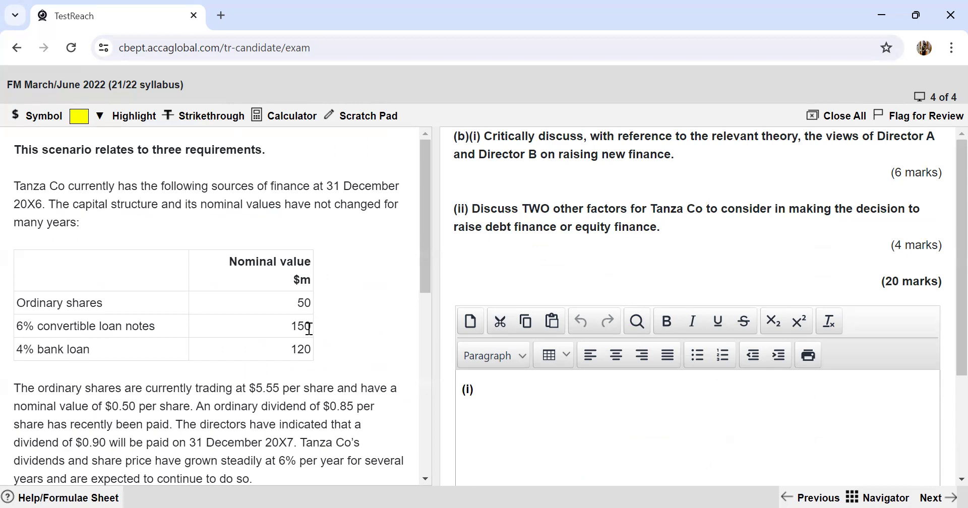
Highlight the words "quickly for a new project" in yellow in the scenario paragraph on raising a further $200m.
{"action": "scroll", "coordinate": [309, 329], "scroll_direction": "down", "scroll_amount": 10}
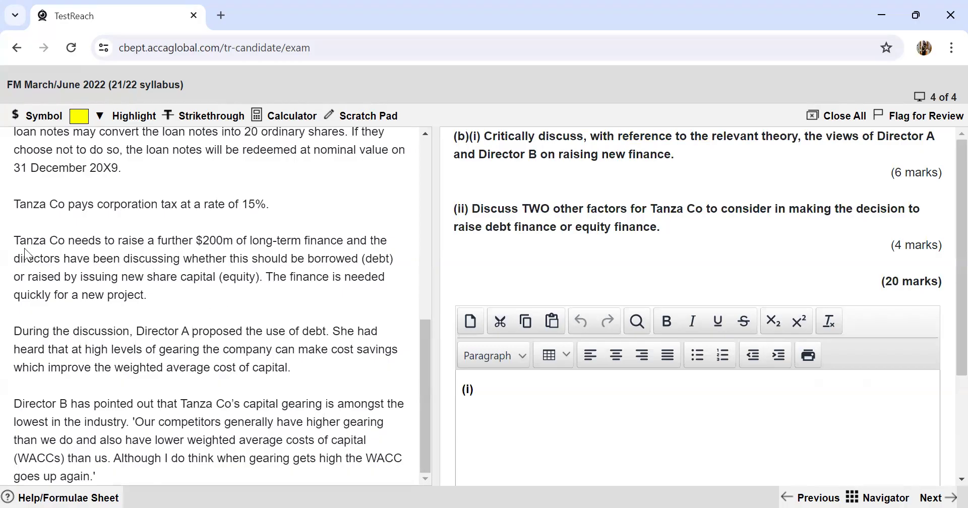
{"action": "left_click_drag", "start_coordinate": [16, 240], "coordinate": [398, 459]}
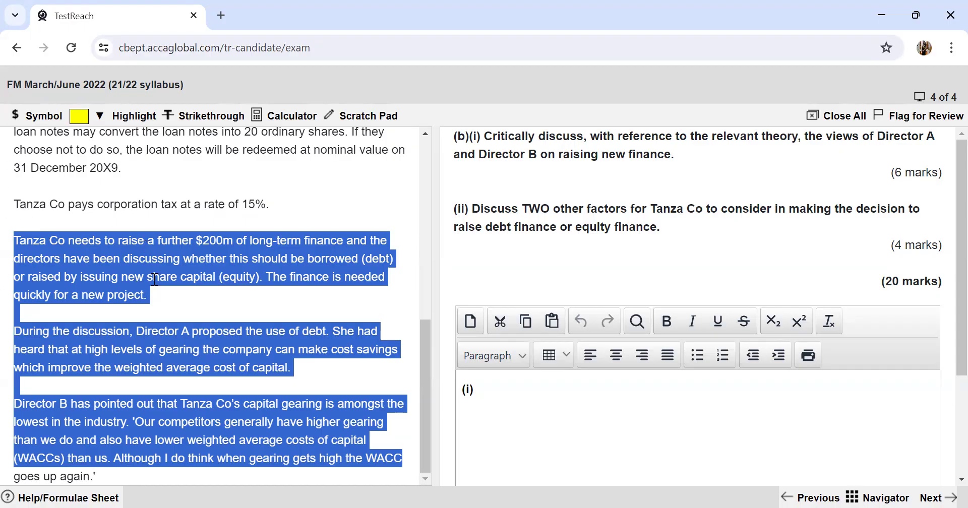
{"action": "left_click", "coordinate": [341, 295]}
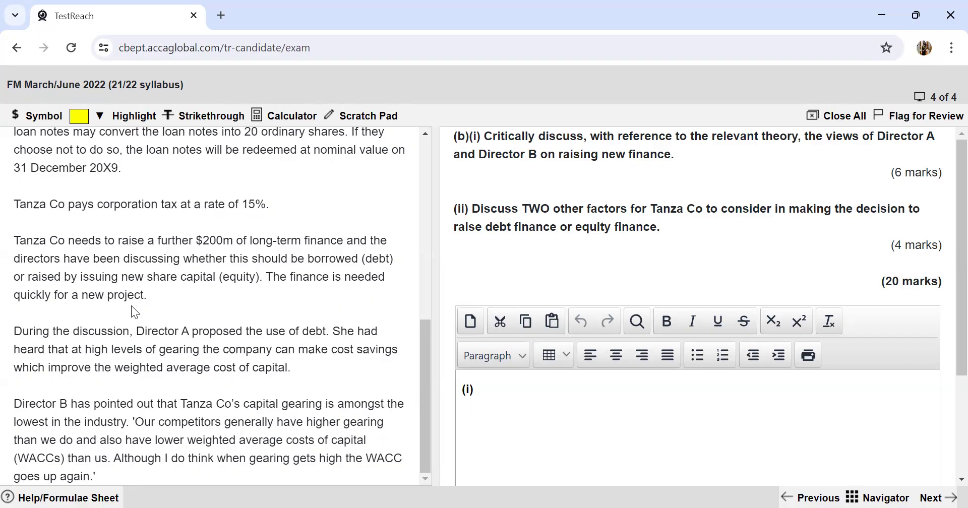
{"action": "left_click_drag", "start_coordinate": [14, 295], "coordinate": [141, 297]}
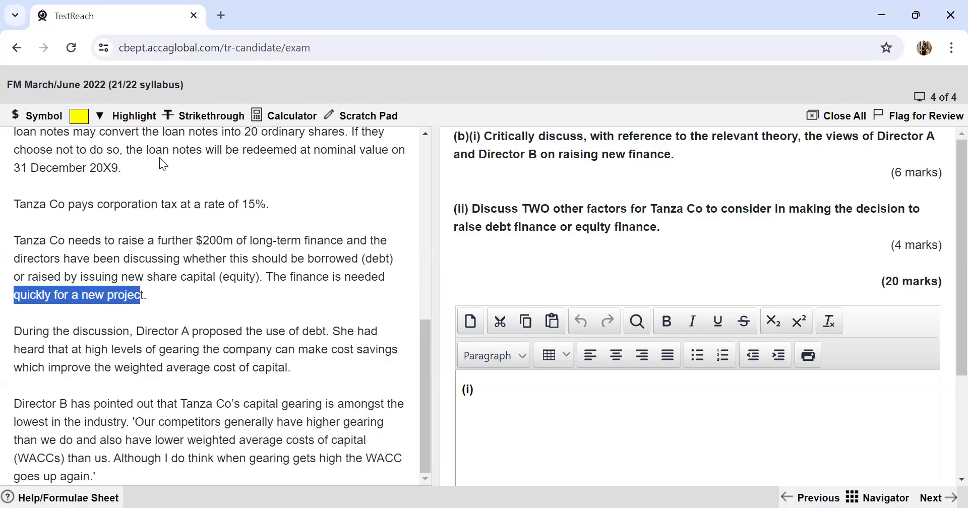
{"action": "left_click", "coordinate": [133, 116]}
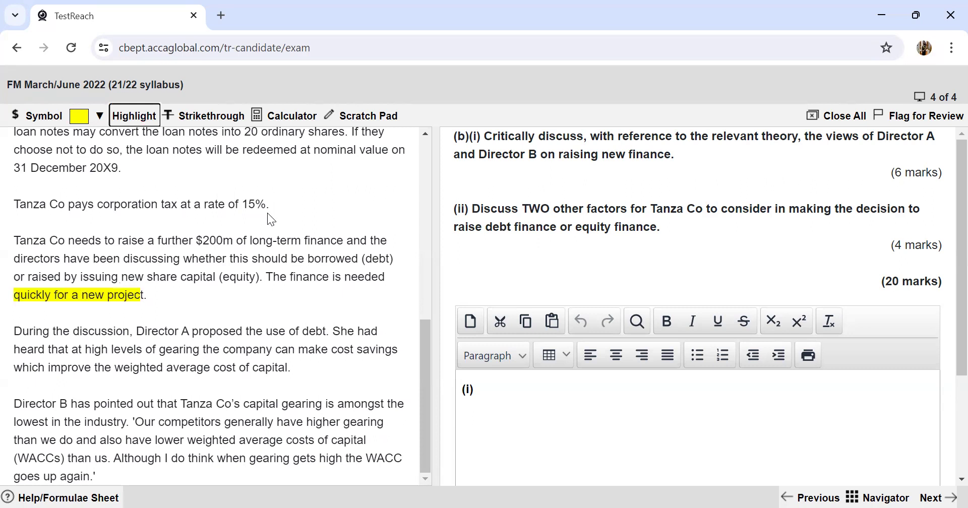